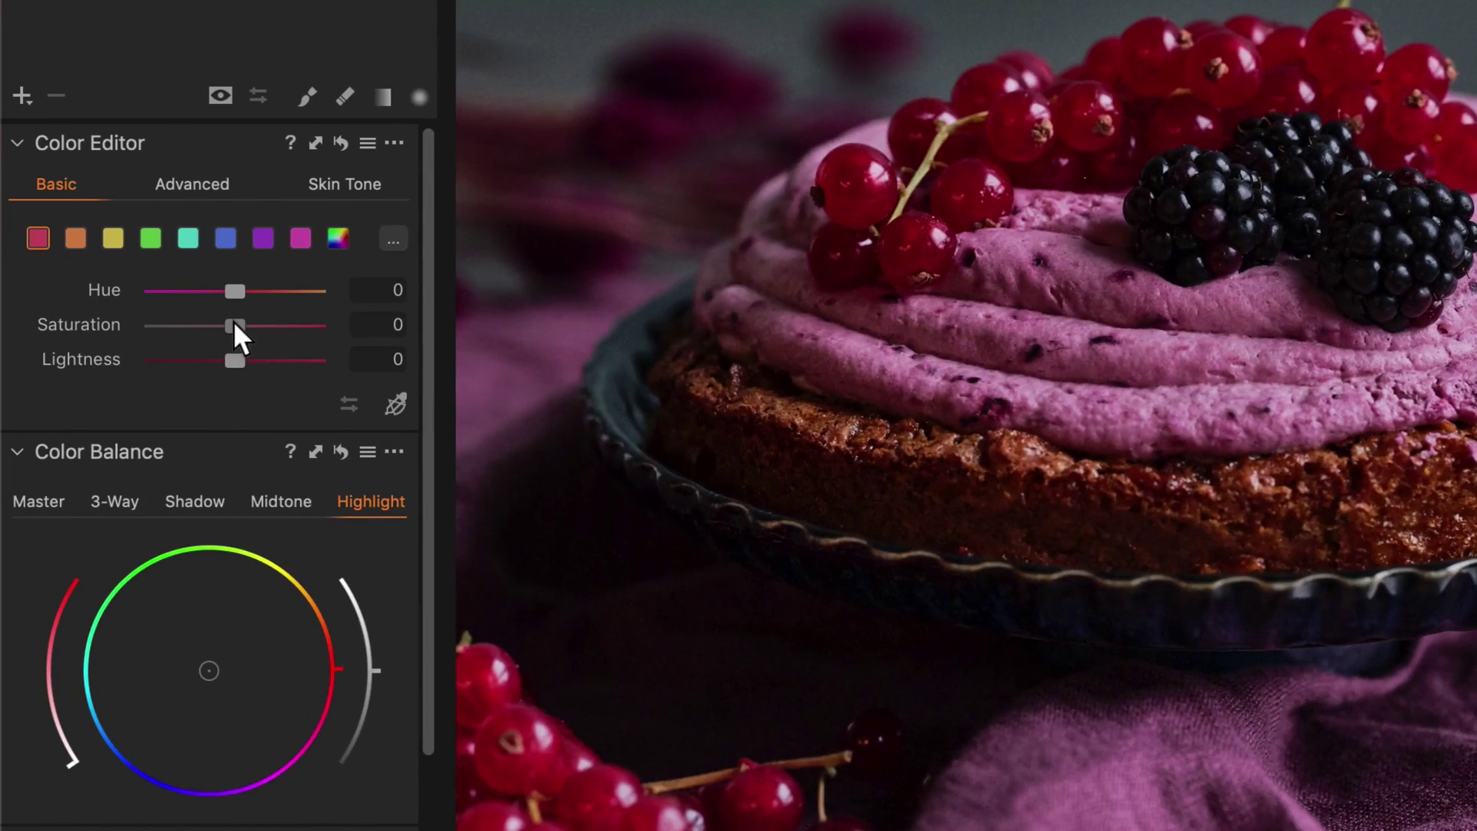
# Step: Mute the berries-and-cream colour, widen its range, then switch to the other portrait variant
pyautogui.moveTo(233, 324); pyautogui.dragTo(175, 319)
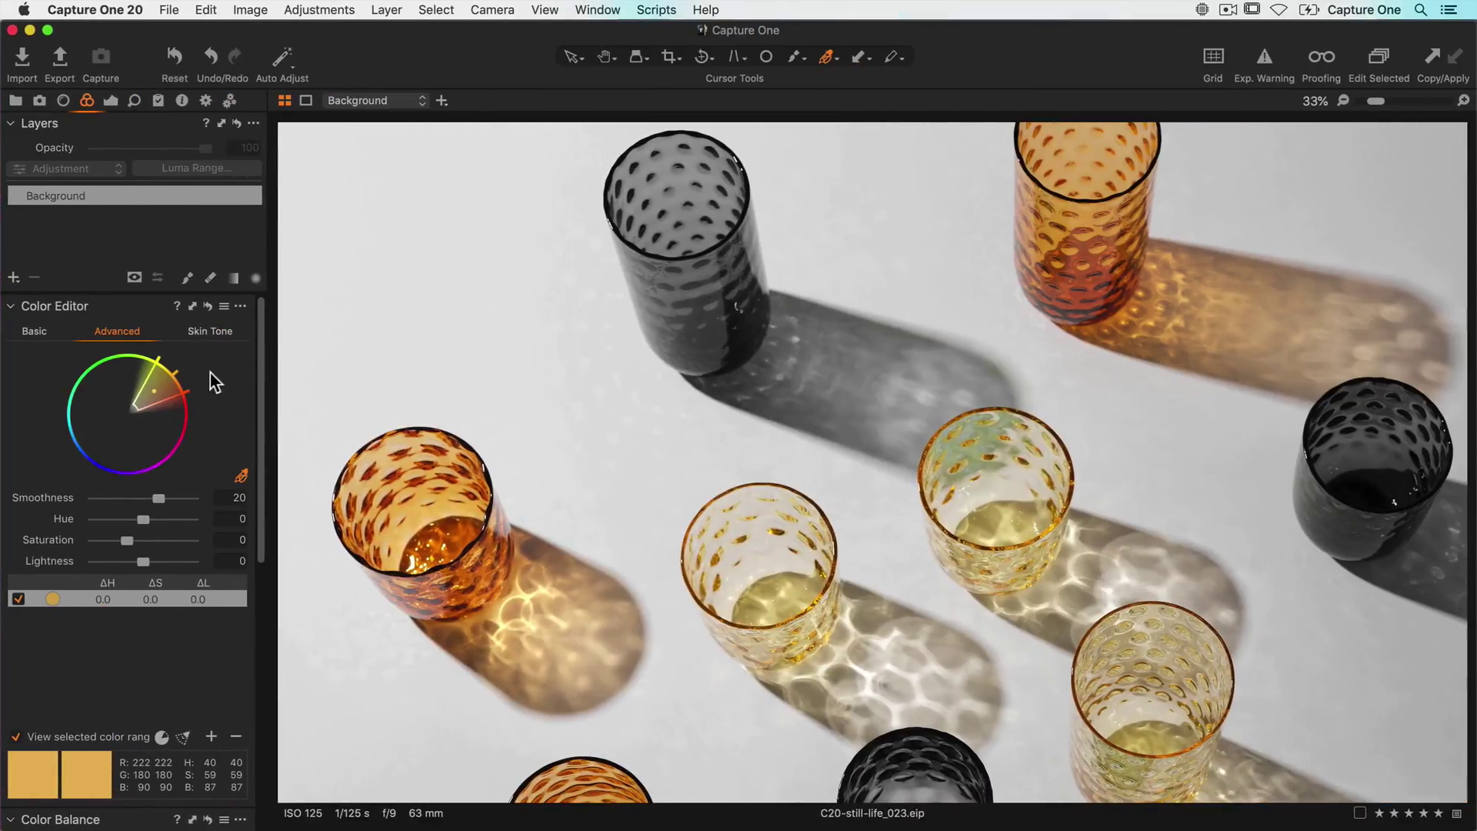
pyautogui.moveTo(162, 385); pyautogui.dragTo(80, 384)
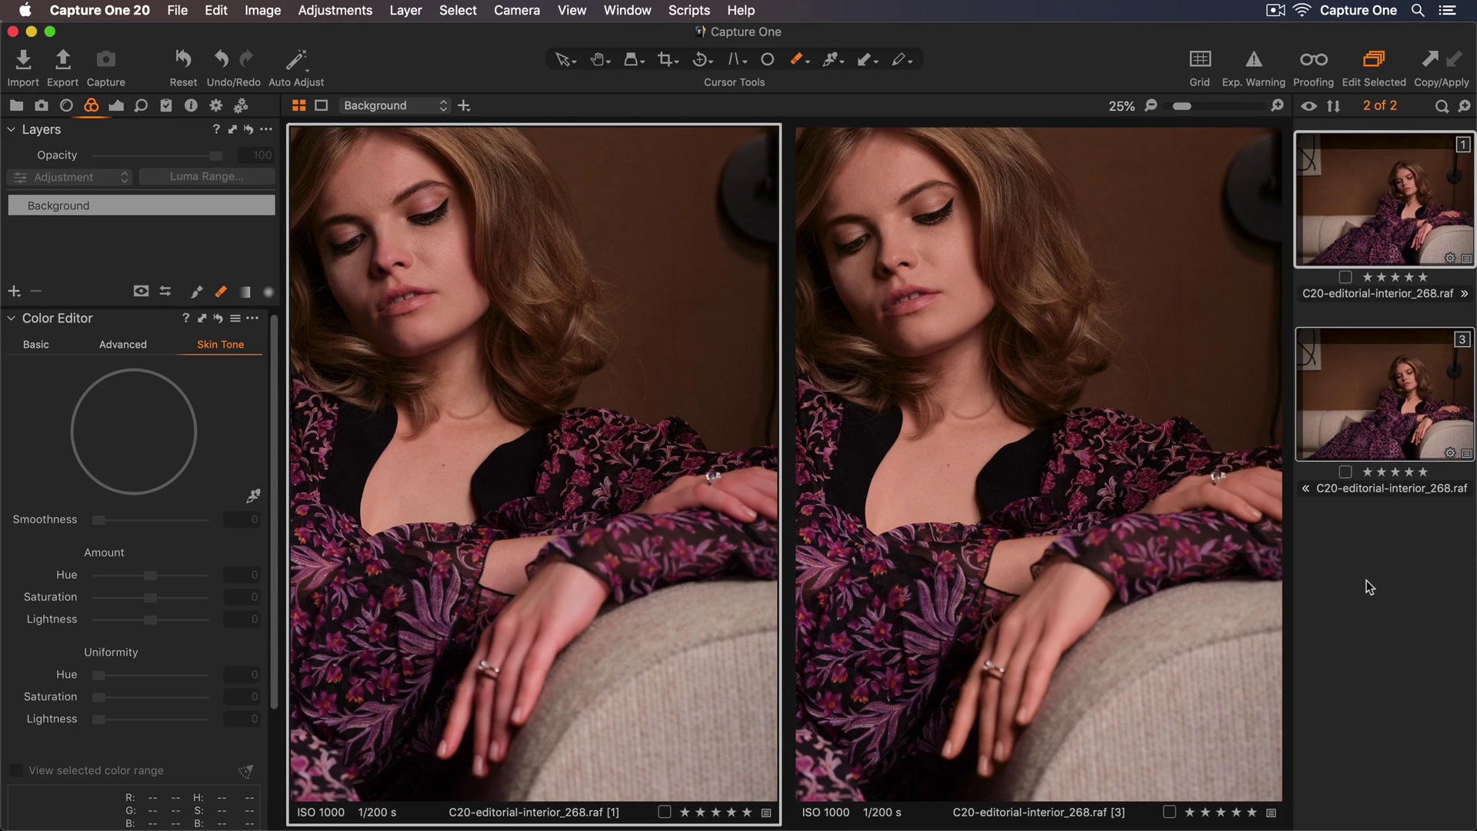
pyautogui.click(1392, 424)
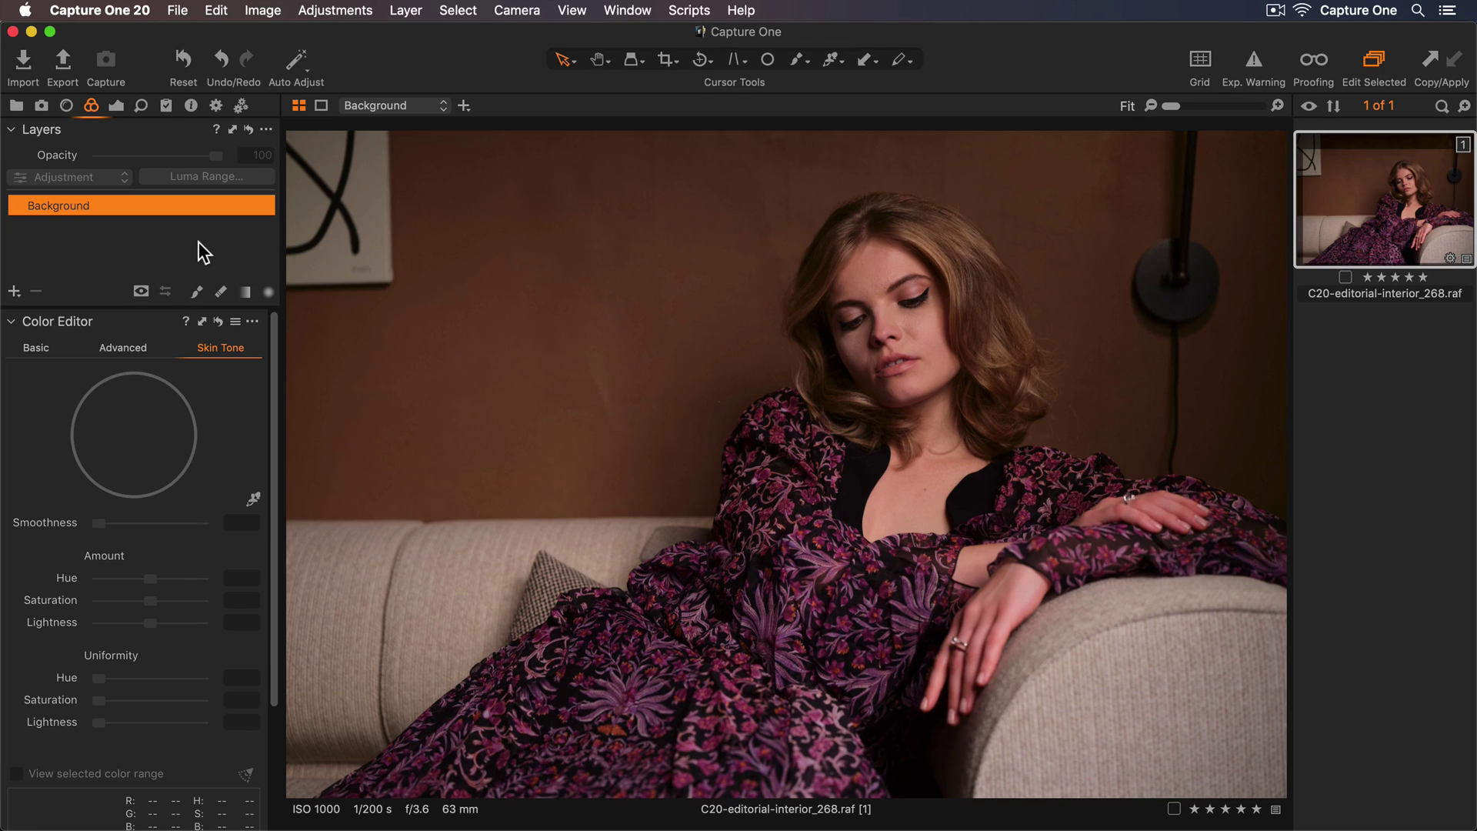
# Step: Add an adjustment layer above Background named 'Skin Tone', ready to paint its mask
pyautogui.click(14, 291)
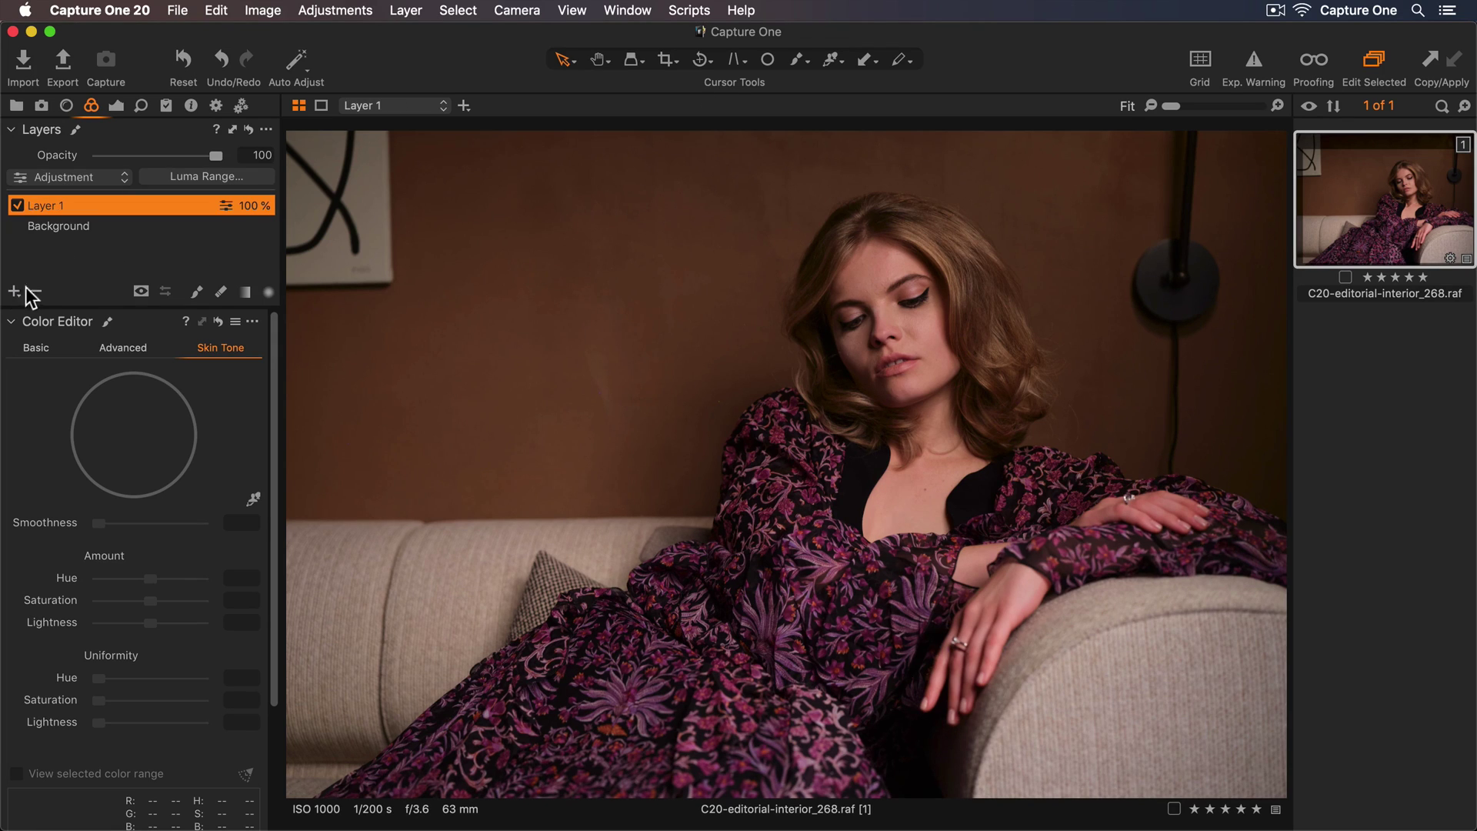
pyautogui.doubleClick(116, 205)
pyautogui.write('Skin')
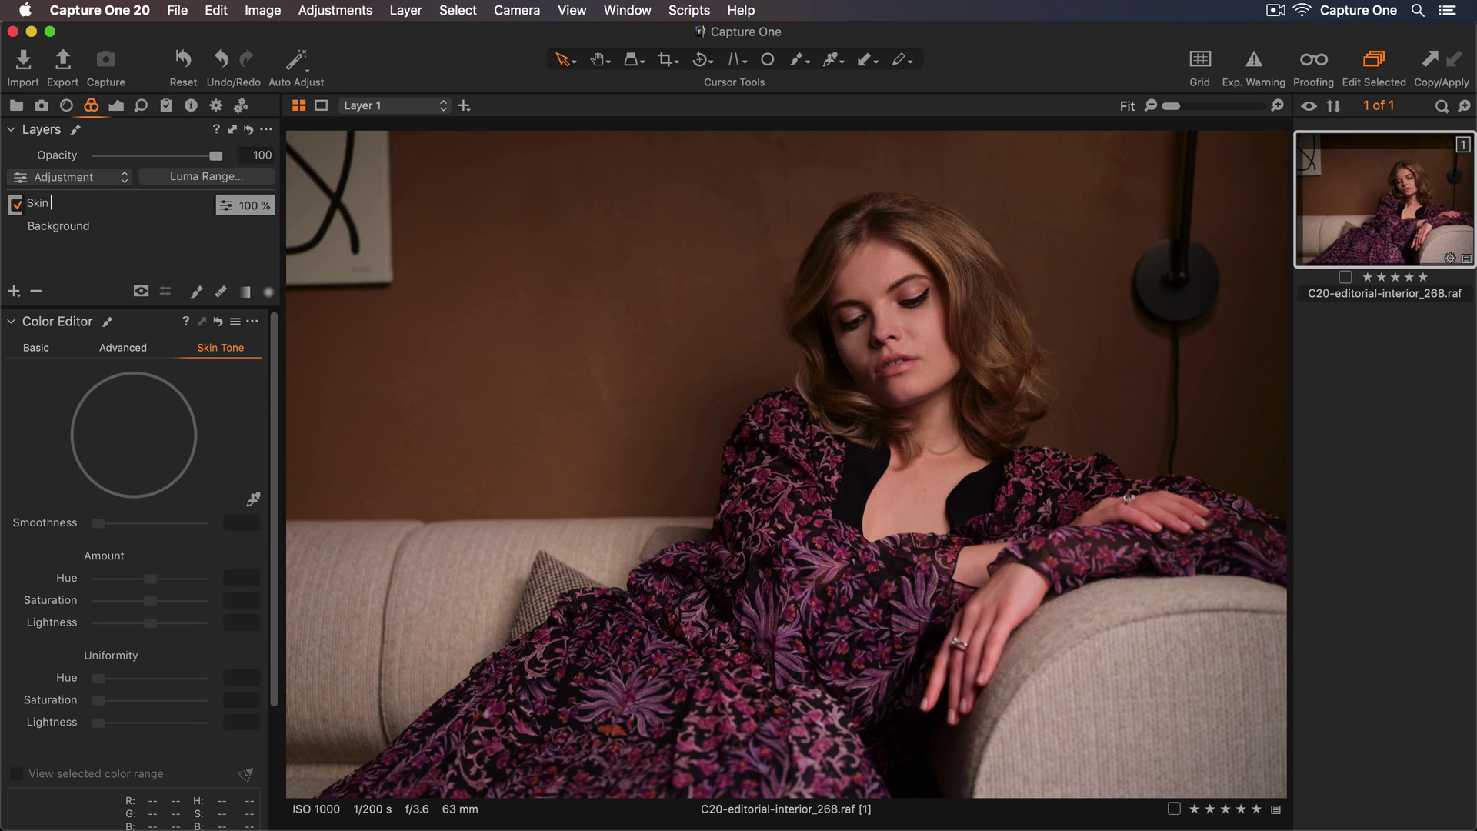
pyautogui.write(' Tone')
pyautogui.press('Return')
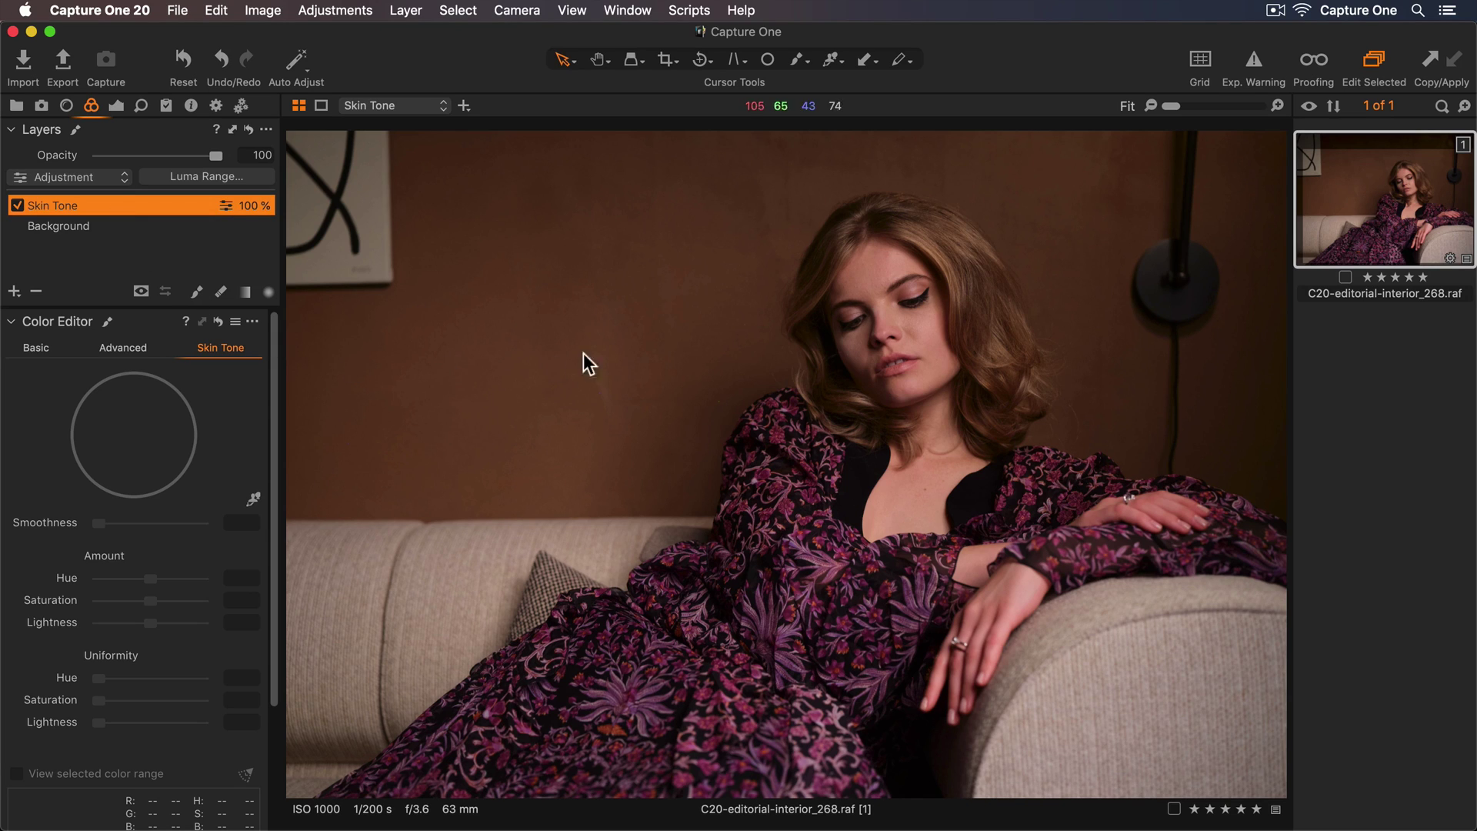
pyautogui.press('b')
# Step: Set the brush size to 722 and paint the mask over face, neck, and both hands
pyautogui.rightClick(704, 336)
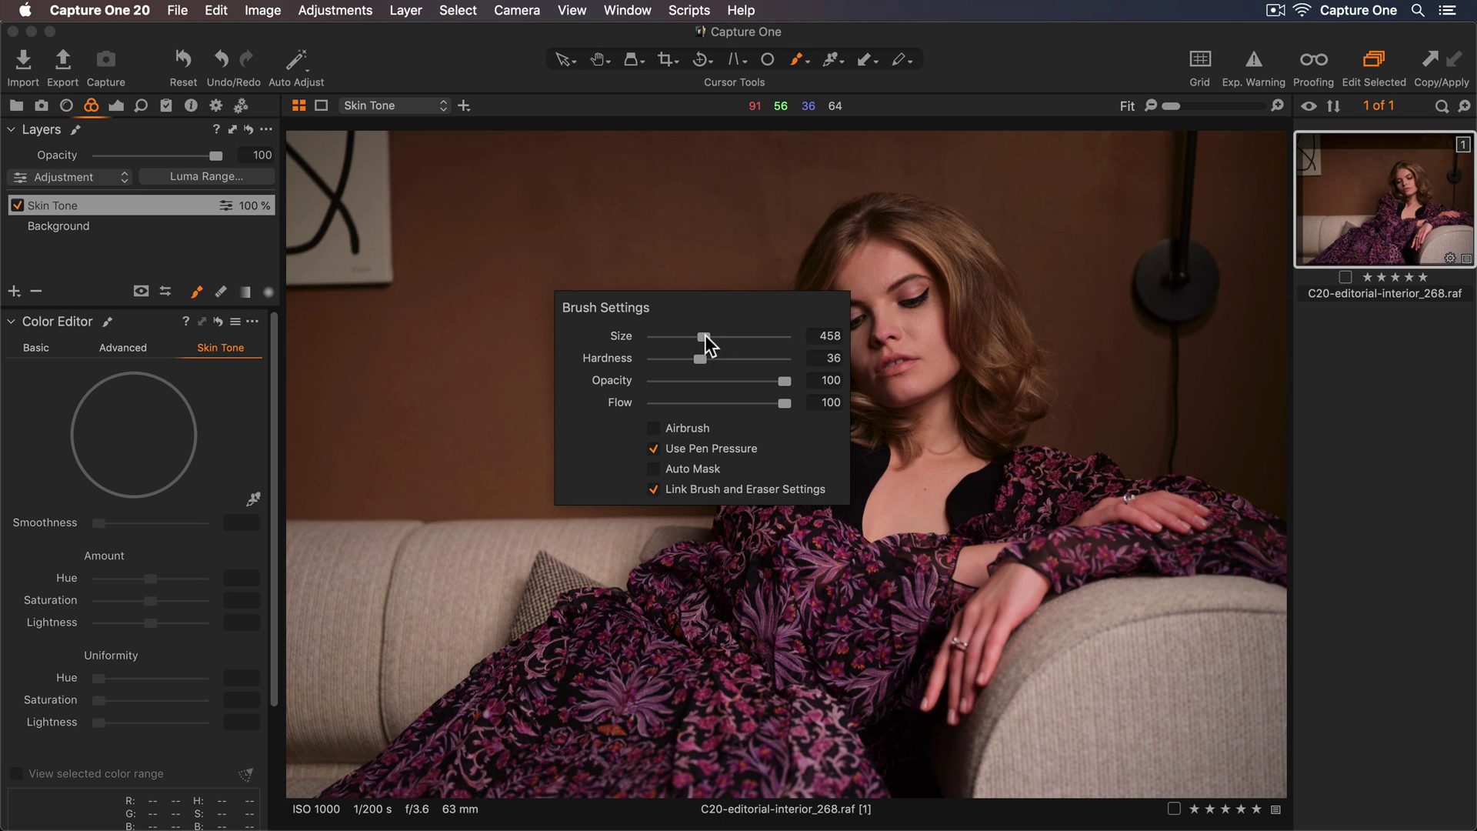
pyautogui.moveTo(704, 337); pyautogui.dragTo(723, 355)
pyautogui.moveTo(847, 320)
pyautogui.mouseDown()
pyautogui.moveTo(880, 270)
pyautogui.moveTo(912, 332)
pyautogui.moveTo(894, 363)
pyautogui.moveTo(866, 332)
pyautogui.moveTo(926, 383)
pyautogui.moveTo(884, 514)
pyautogui.moveTo(927, 517)
pyautogui.moveTo(961, 459)
pyautogui.mouseUp()
pyautogui.press('[')
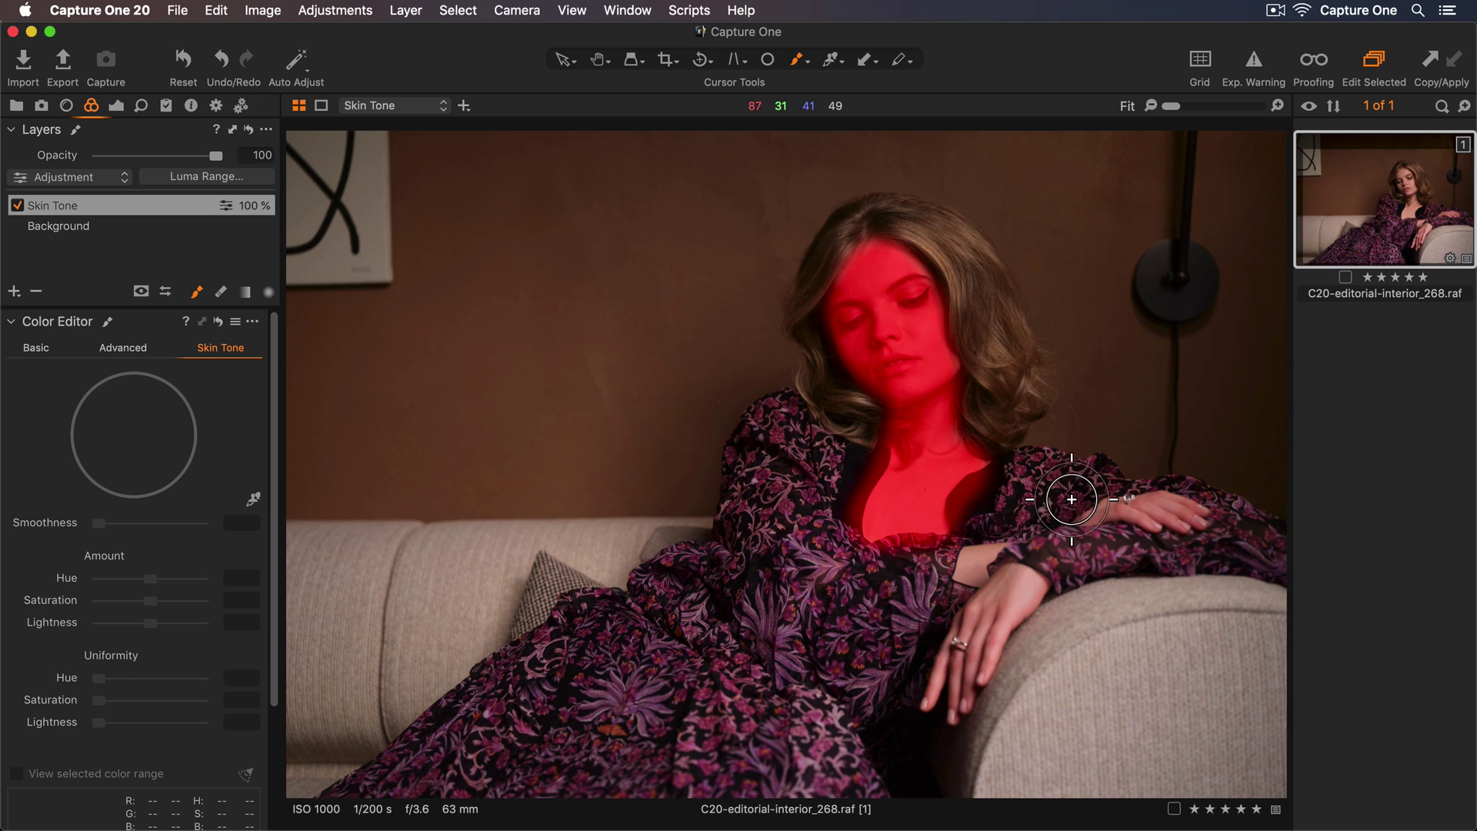
pyautogui.moveTo(1072, 499)
pyautogui.mouseDown()
pyautogui.moveTo(1141, 505)
pyautogui.moveTo(1195, 517)
pyautogui.moveTo(1108, 521)
pyautogui.mouseUp()
pyautogui.moveTo(1008, 542)
pyautogui.mouseDown()
pyautogui.moveTo(978, 578)
pyautogui.moveTo(1030, 580)
pyautogui.moveTo(984, 603)
pyautogui.moveTo(940, 701)
pyautogui.moveTo(1031, 571)
pyautogui.mouseUp()
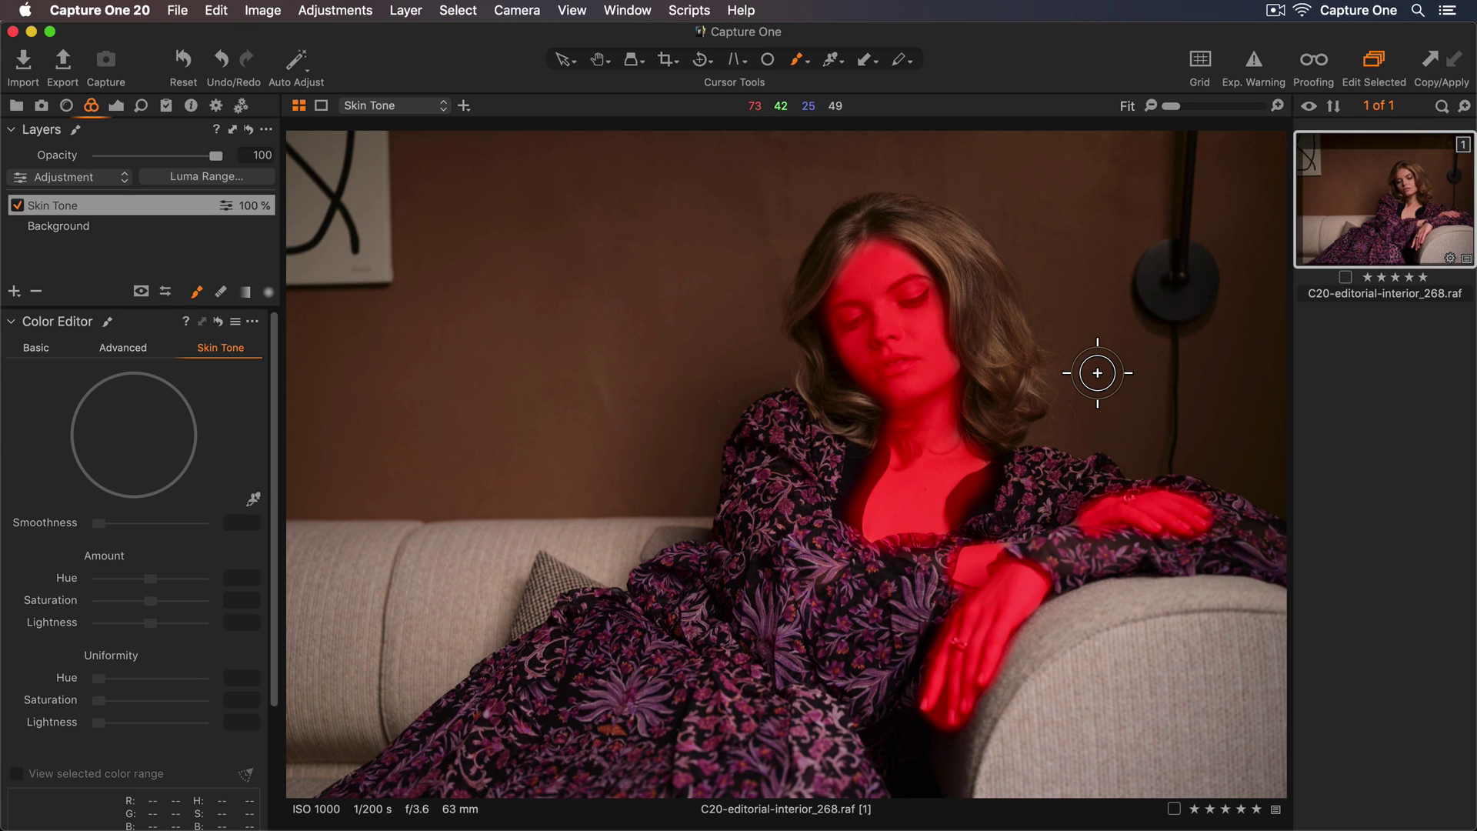
# Step: Zoom to 100% on the face, erase the lips from the mask, then fit and hide the overlay
pyautogui.press('h')
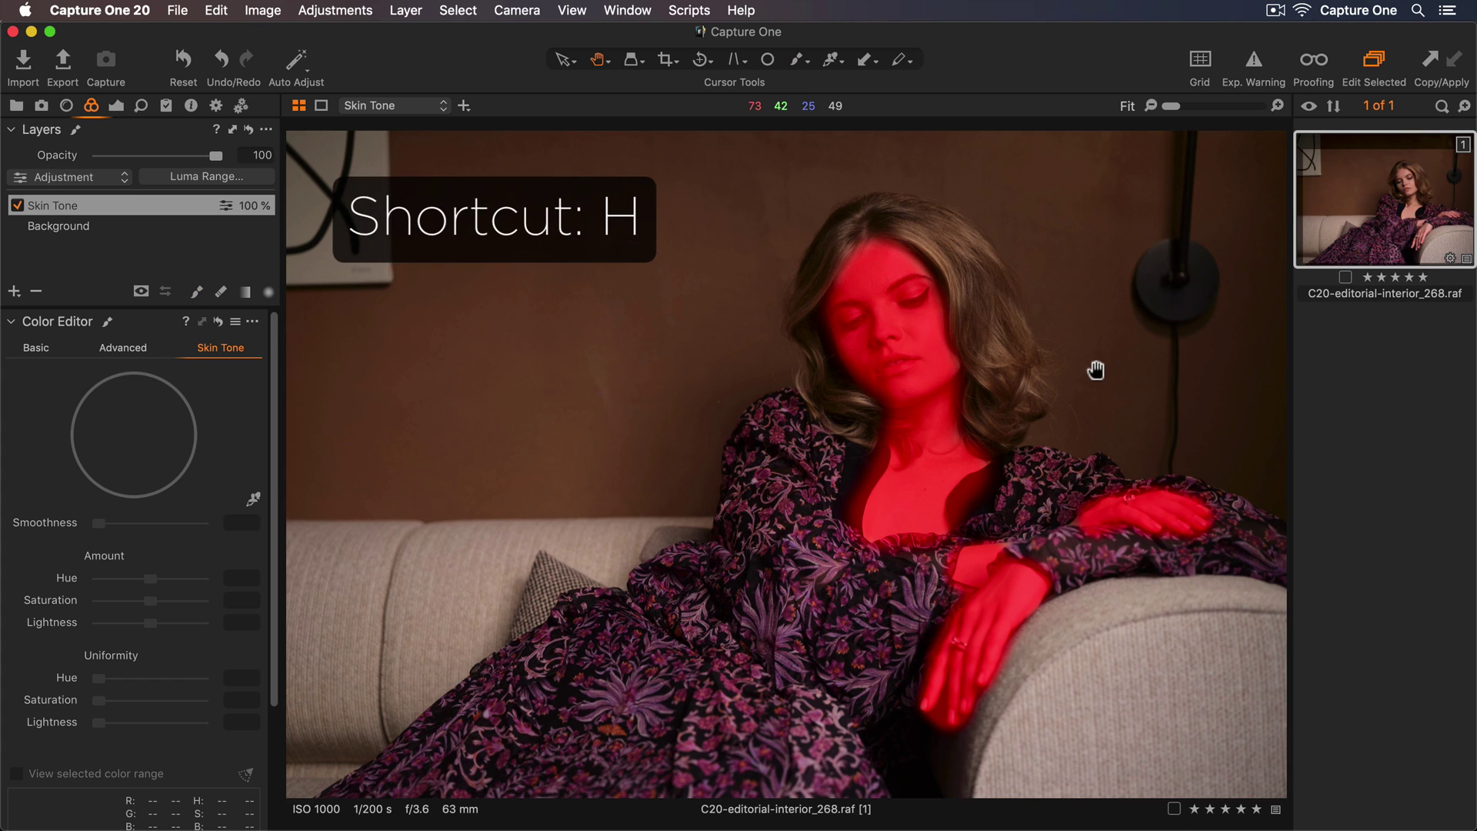
pyautogui.click(907, 364)
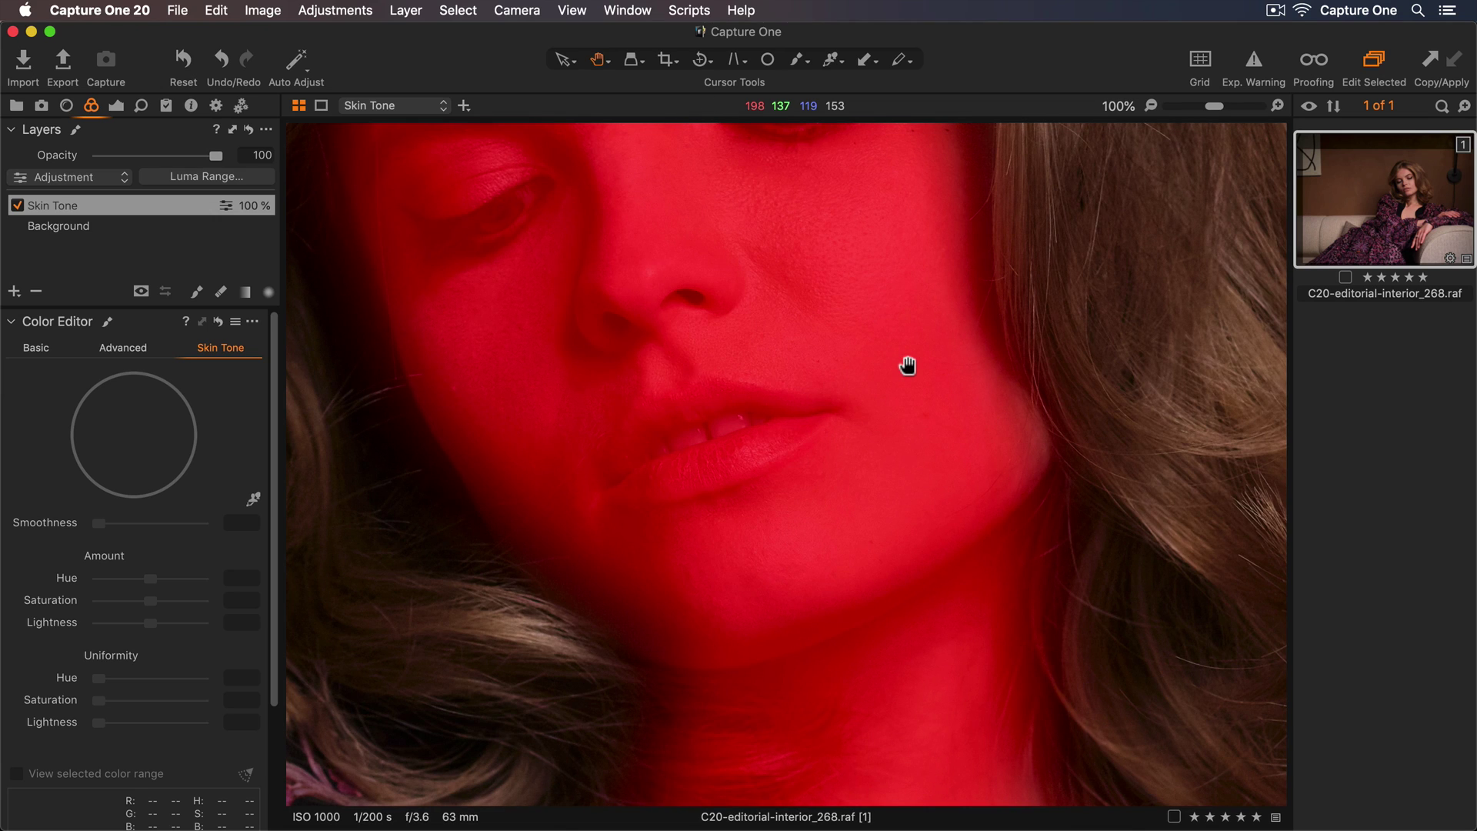
pyautogui.press('e')
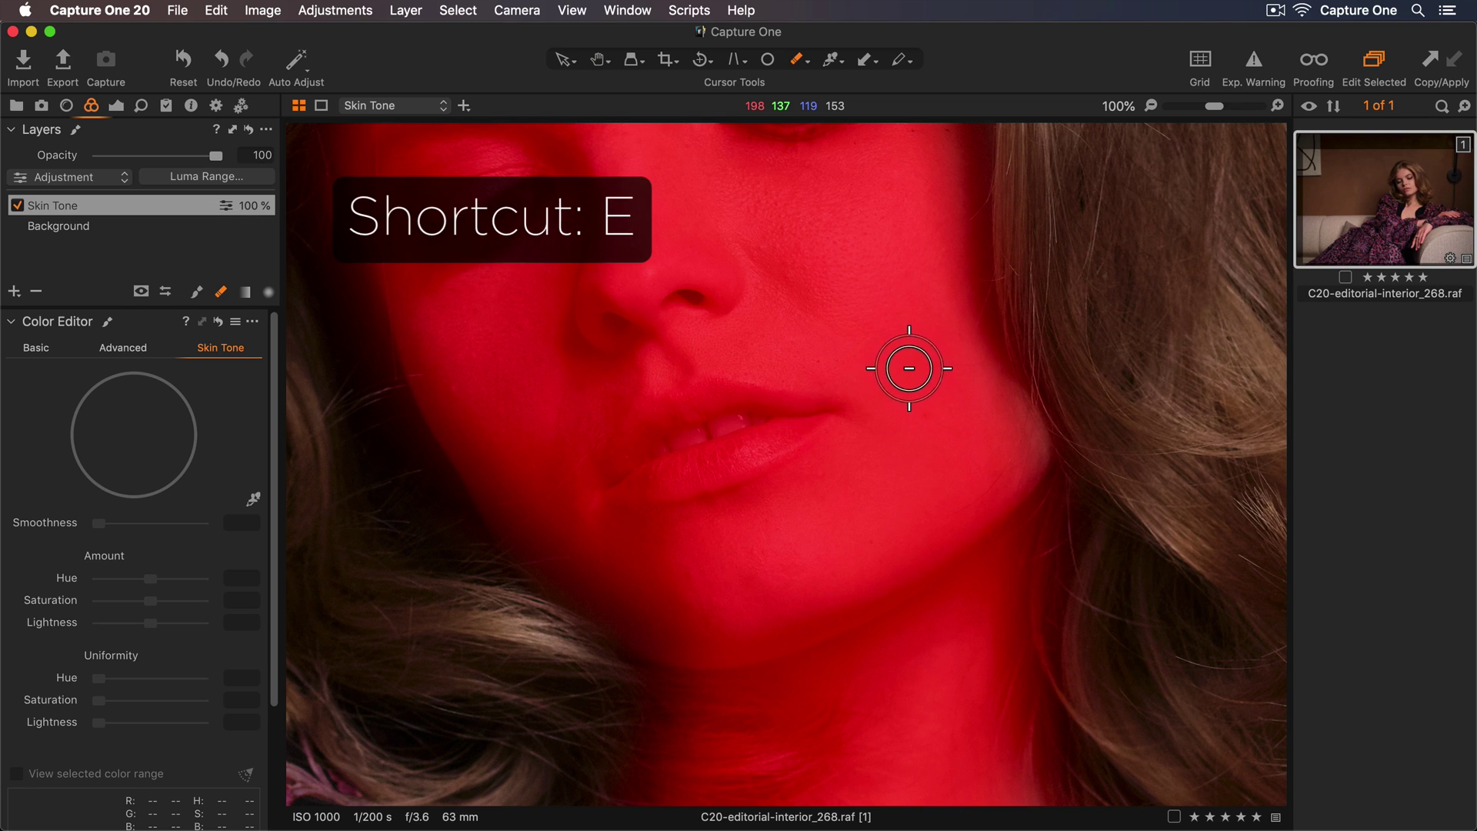
pyautogui.moveTo(736, 402)
pyautogui.mouseDown()
pyautogui.moveTo(778, 417)
pyautogui.moveTo(631, 472)
pyautogui.moveTo(654, 418)
pyautogui.moveTo(673, 427)
pyautogui.moveTo(651, 480)
pyautogui.moveTo(817, 414)
pyautogui.moveTo(717, 390)
pyautogui.moveTo(670, 411)
pyautogui.moveTo(615, 481)
pyautogui.moveTo(755, 438)
pyautogui.mouseUp()
pyautogui.press('h')
pyautogui.press('super+0')
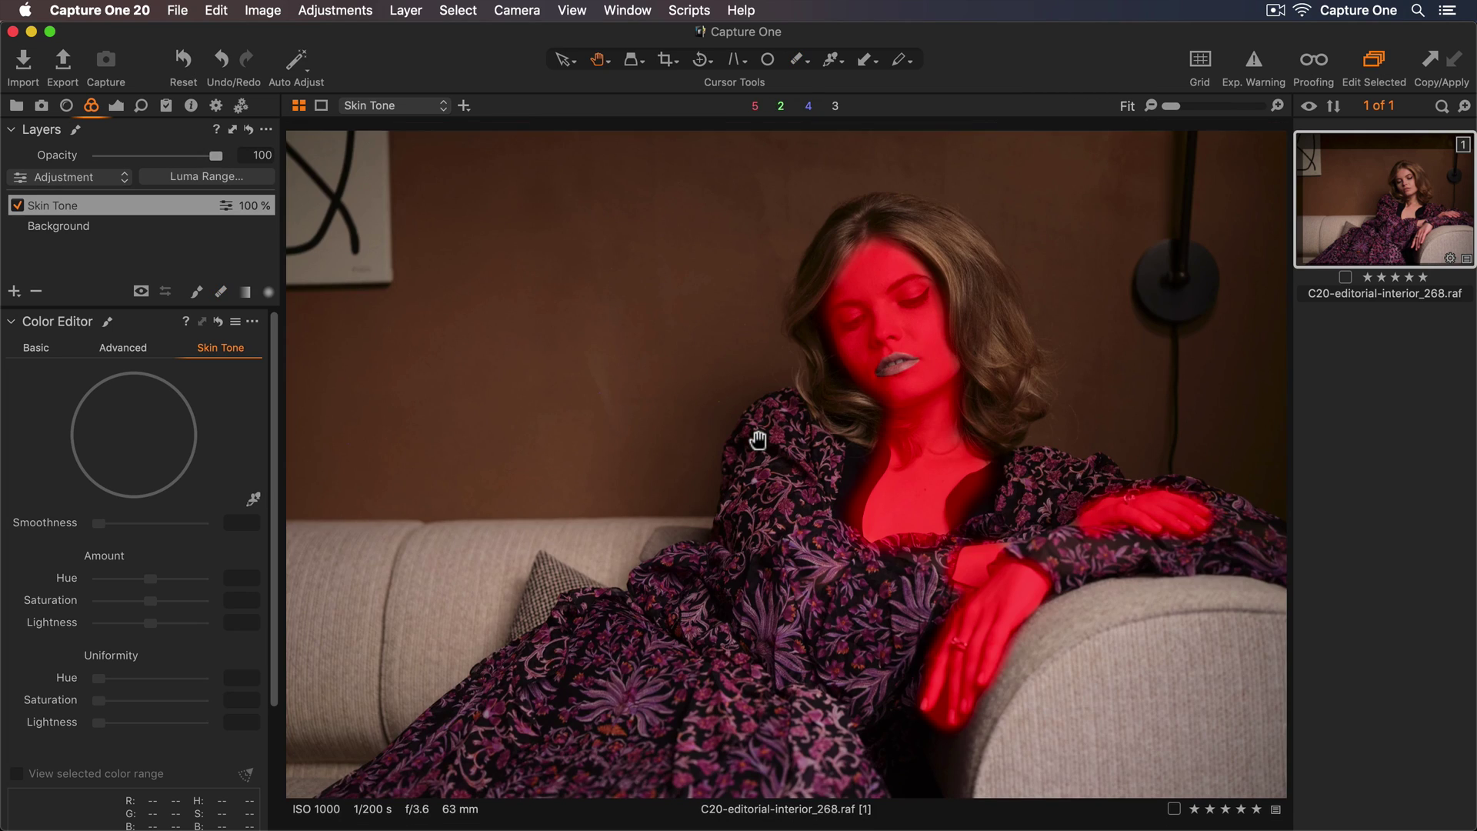
pyautogui.press('m')
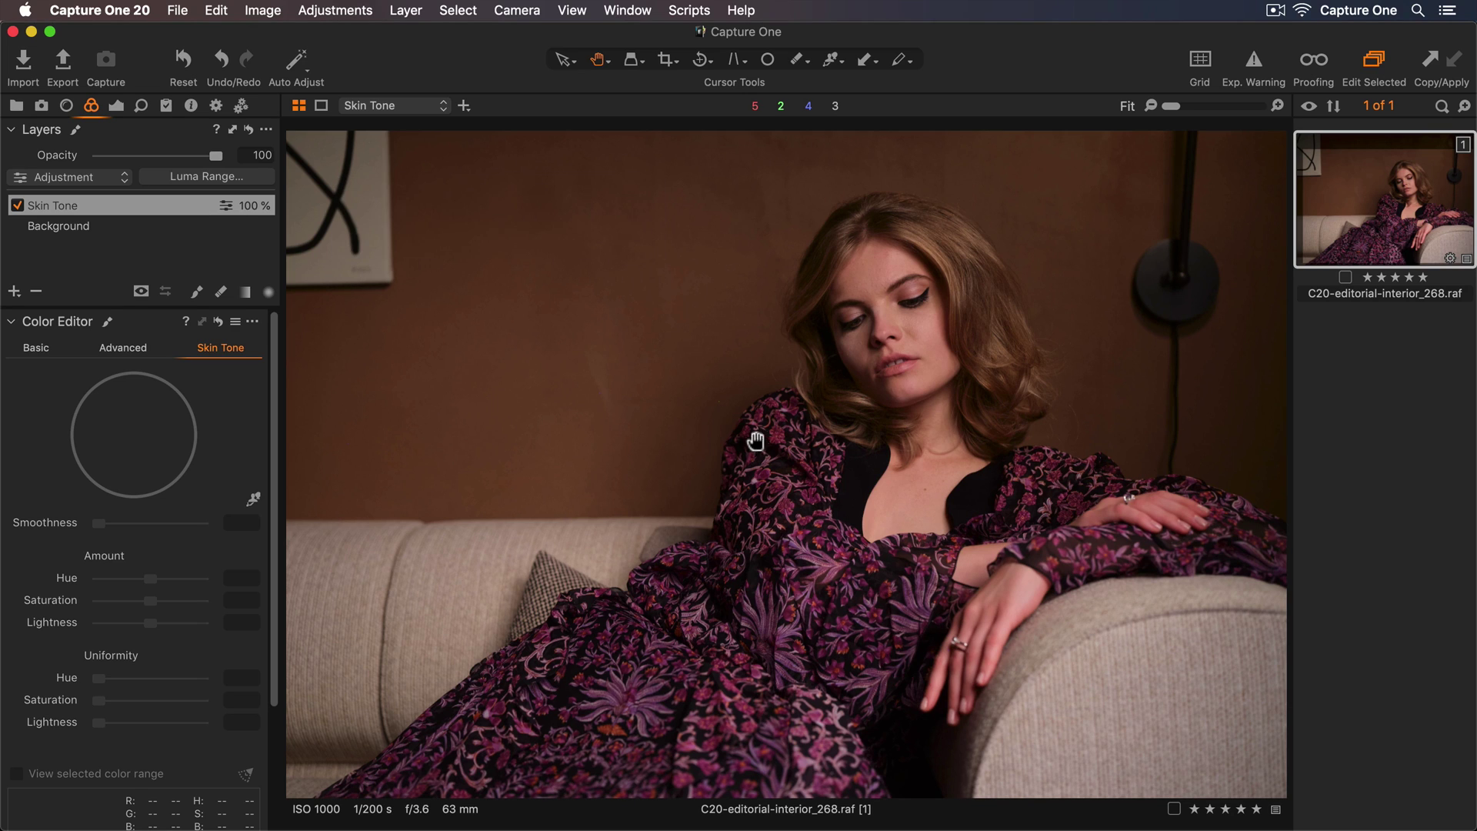
# Step: Float and enlarge the Color Editor, then sample the skin colour range from the woman's cheek
pyautogui.moveTo(154, 319); pyautogui.dragTo(452, 146)
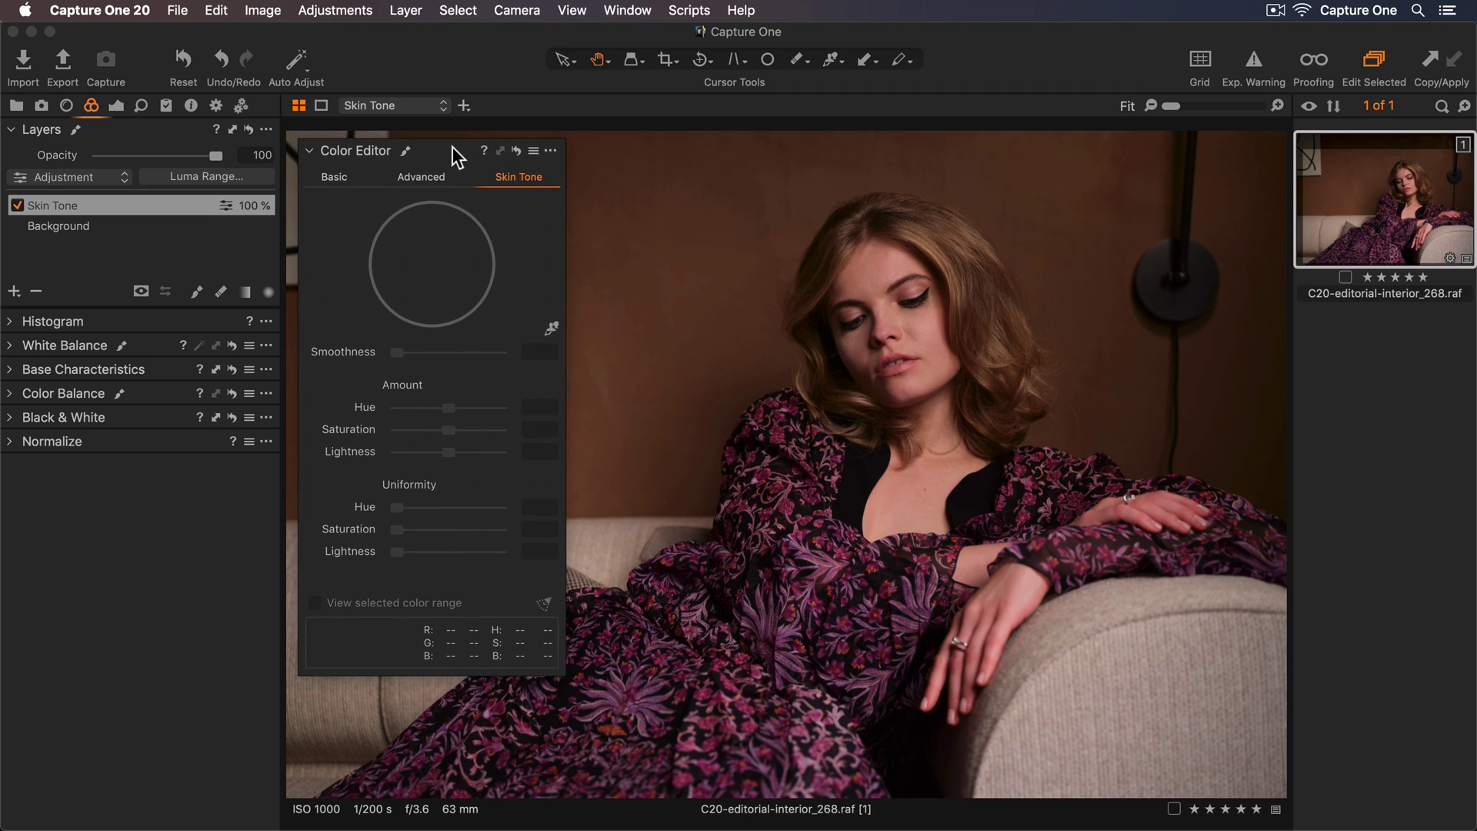
pyautogui.moveTo(567, 680); pyautogui.dragTo(696, 791)
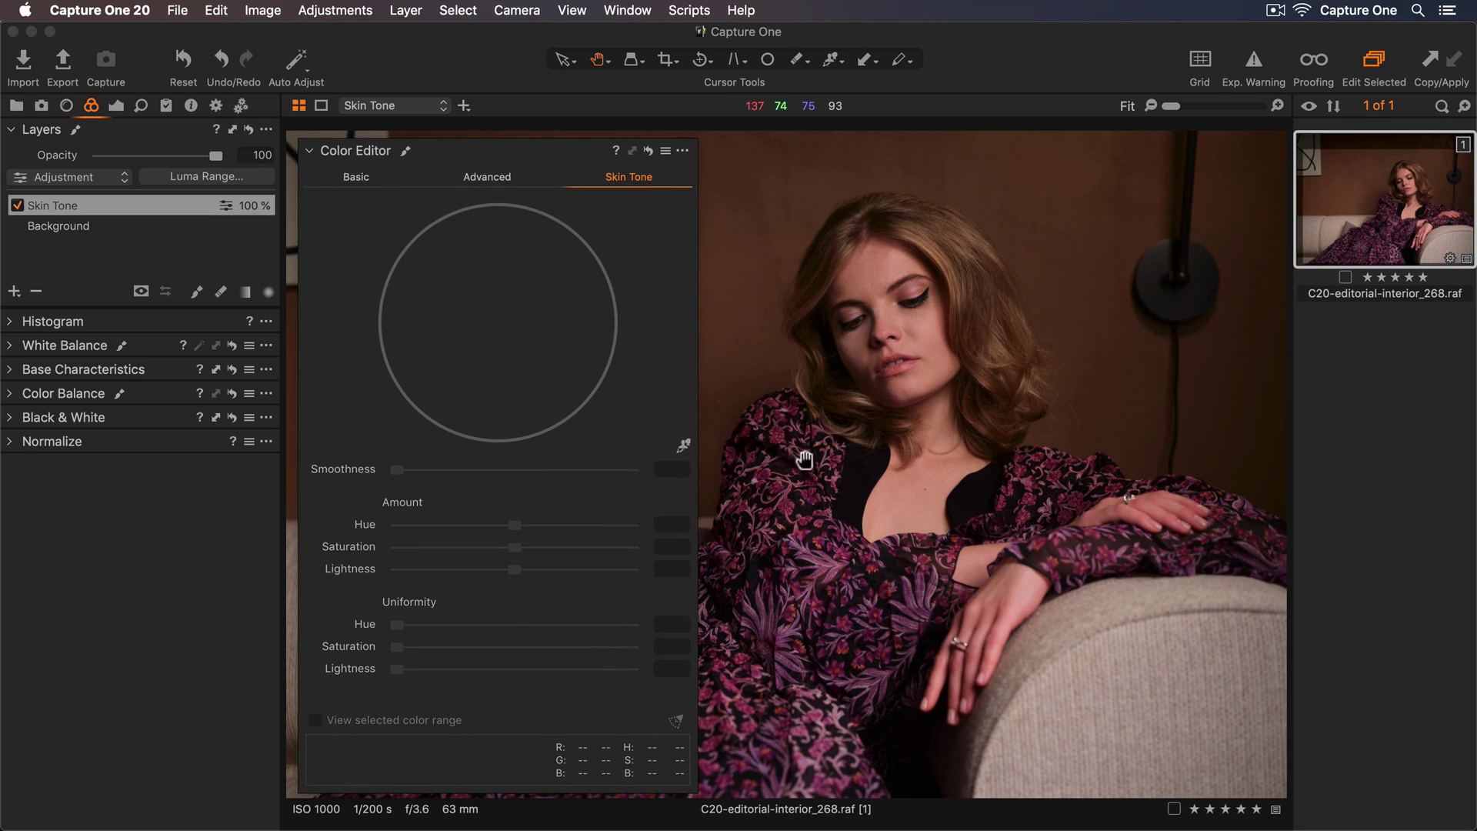
pyautogui.click(682, 444)
pyautogui.click(927, 327)
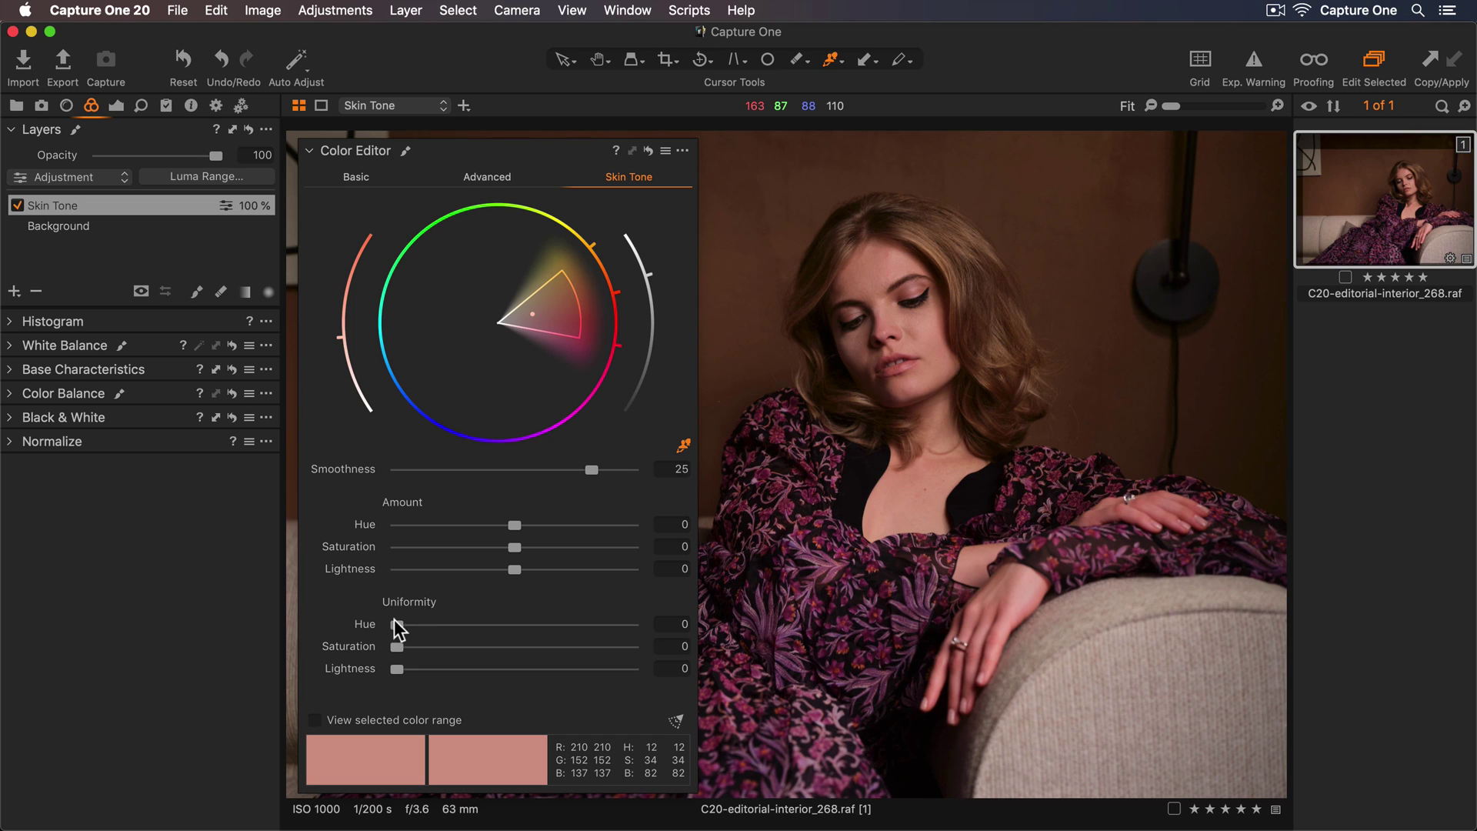
# Step: Set skin Uniformity Hue to 56,7 and Amount Hue to 2,4
pyautogui.moveTo(397, 625); pyautogui.dragTo(635, 626)
pyautogui.moveTo(635, 625); pyautogui.dragTo(575, 624)
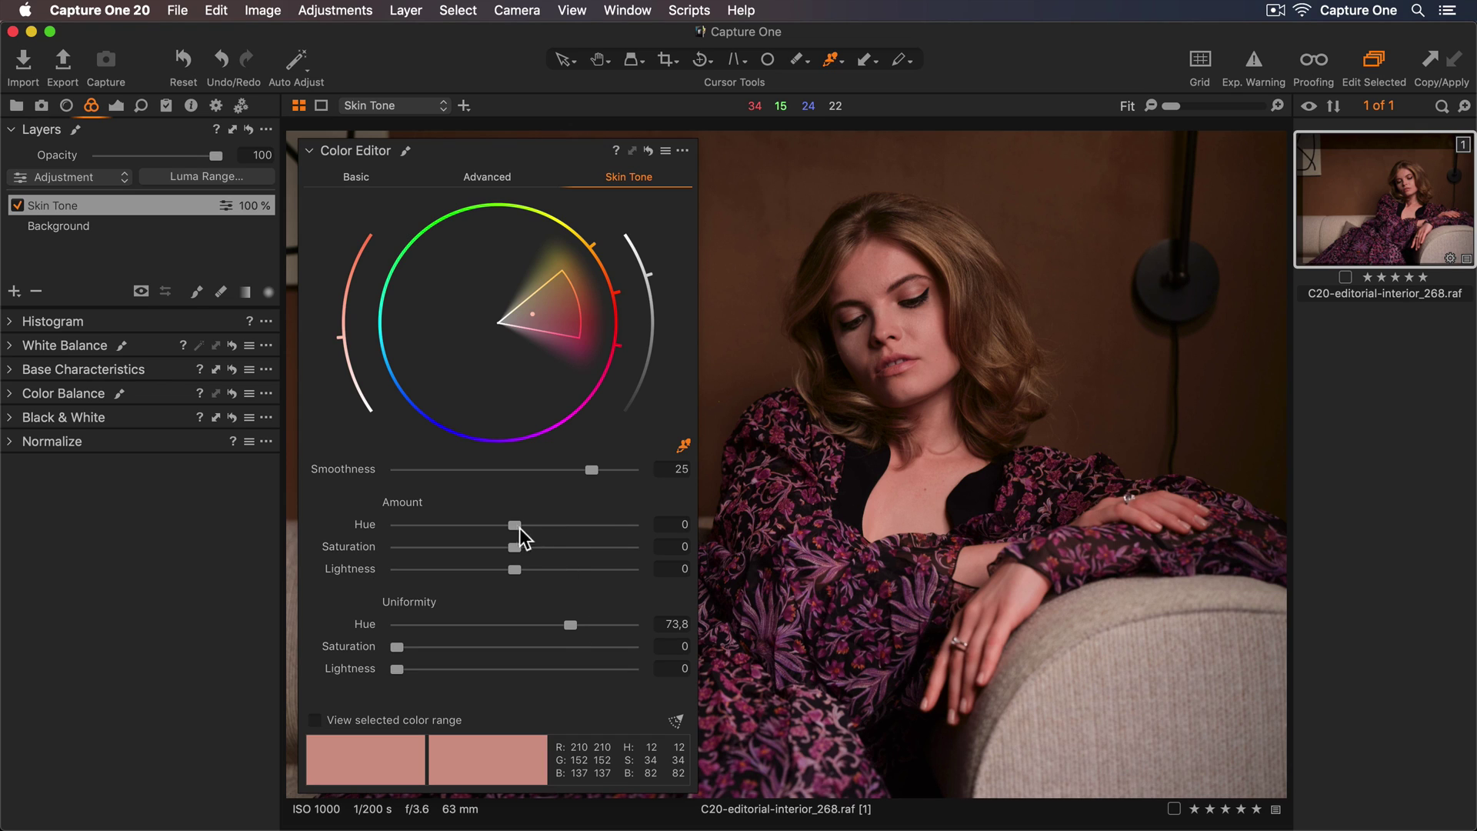
pyautogui.moveTo(513, 525); pyautogui.dragTo(568, 524)
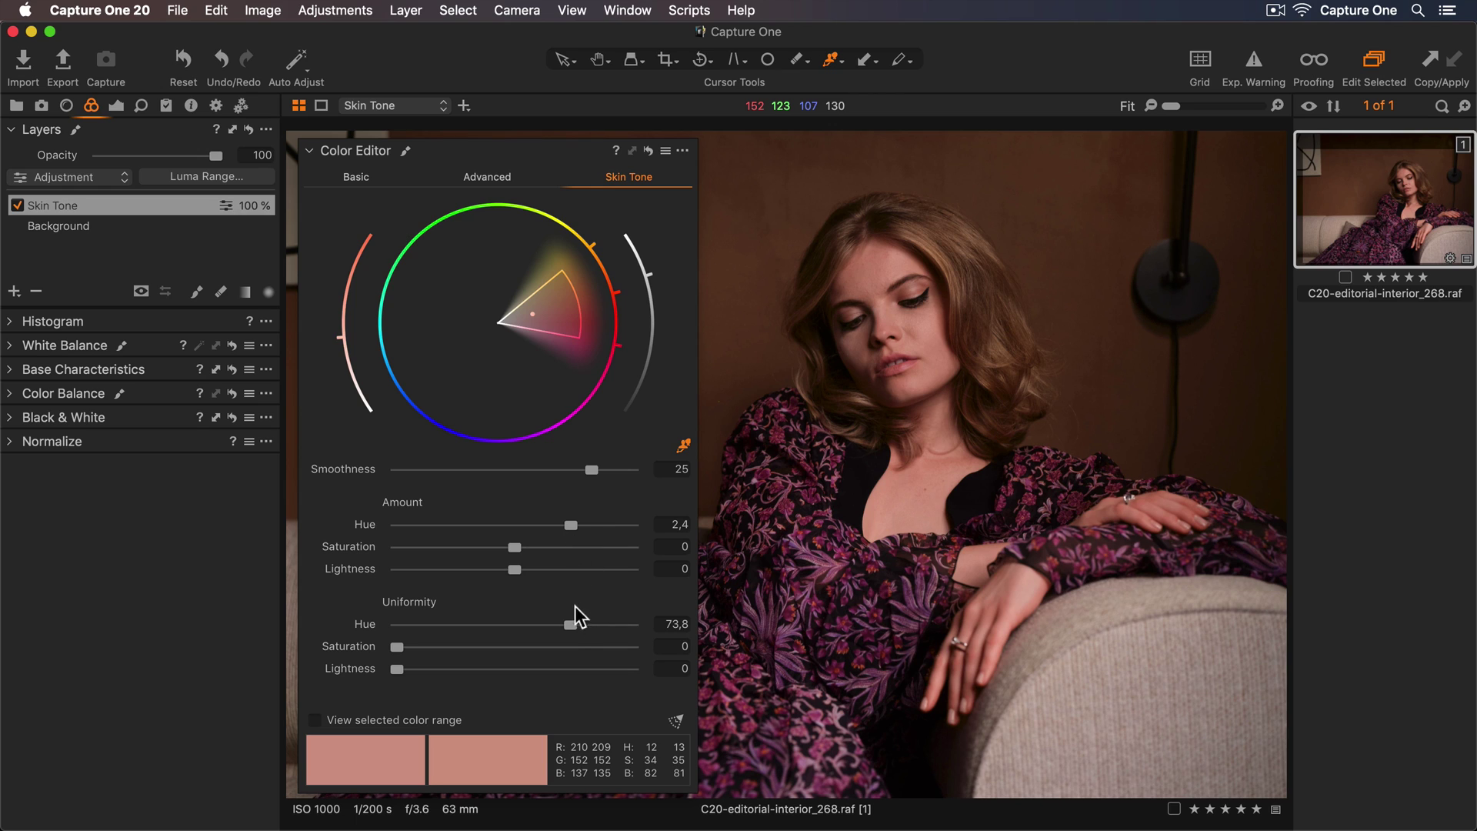
pyautogui.moveTo(571, 625); pyautogui.dragTo(530, 625)
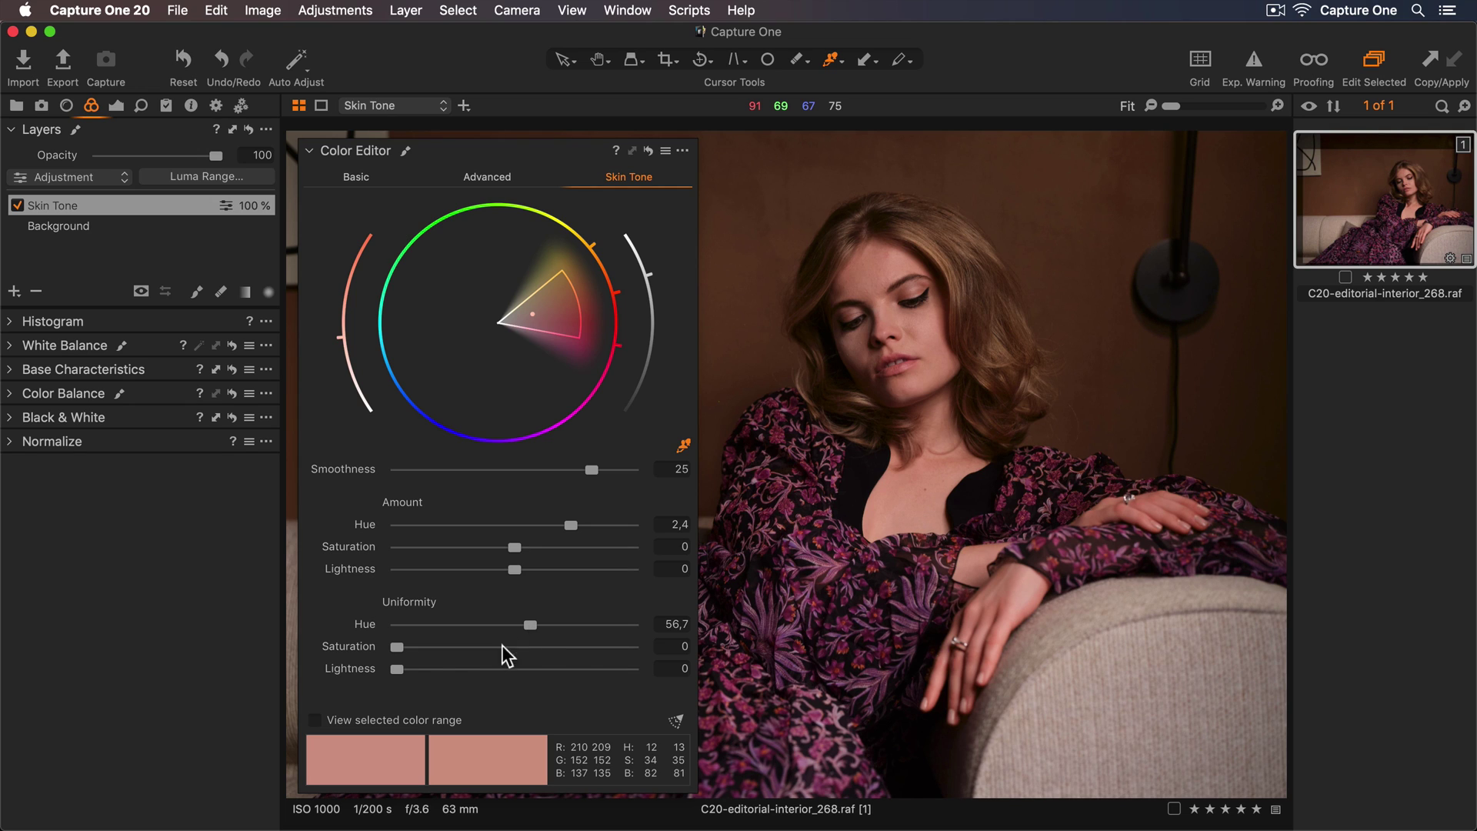
# Step: Set saturation uniformity 47,9, lightness uniformity 16,1, reset saturation amount, and lightness amount 1,3
pyautogui.moveTo(398, 647); pyautogui.dragTo(635, 648)
pyautogui.moveTo(633, 648); pyautogui.dragTo(513, 647)
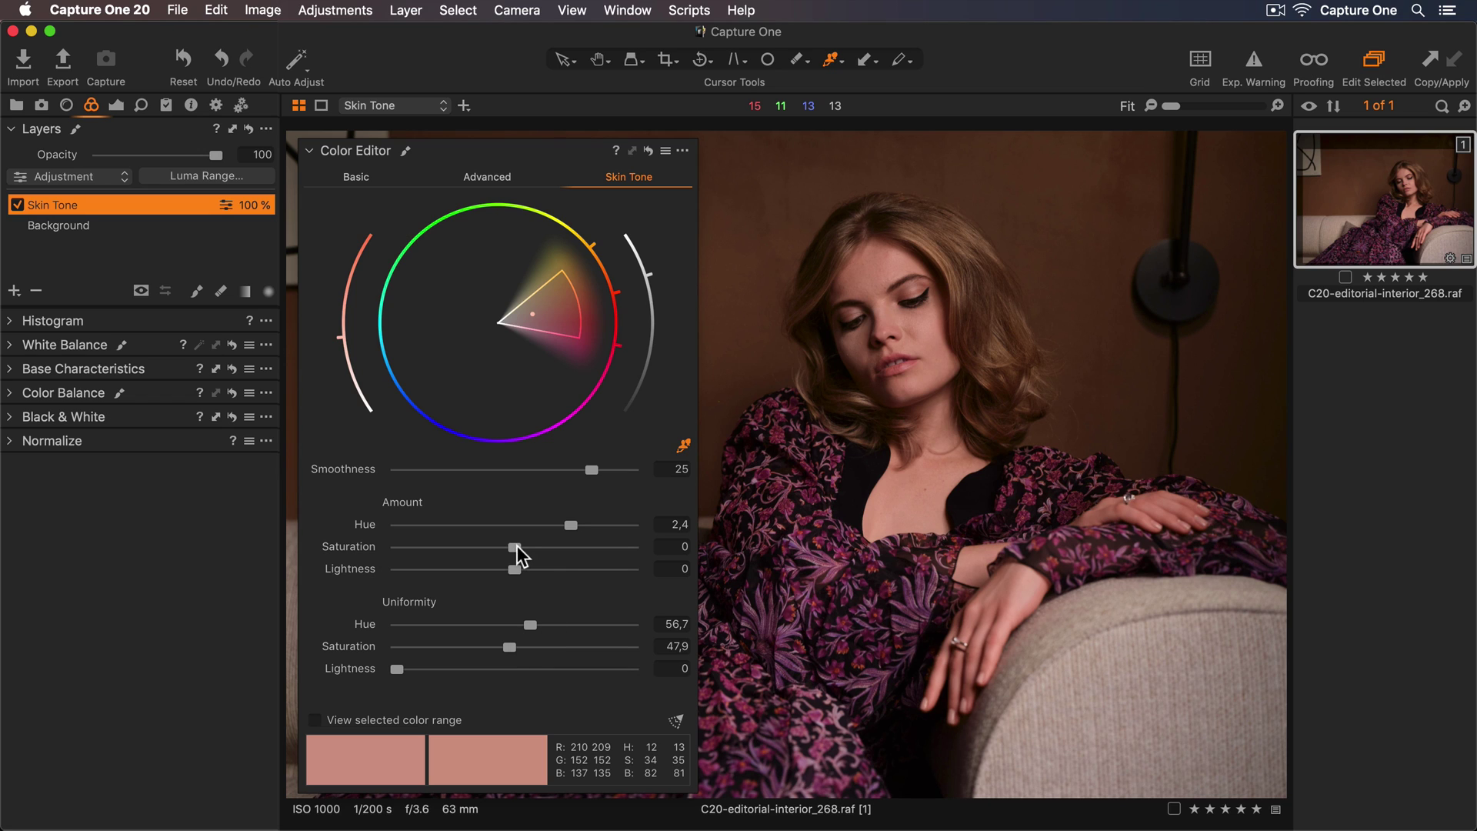
pyautogui.moveTo(514, 548); pyautogui.dragTo(384, 530)
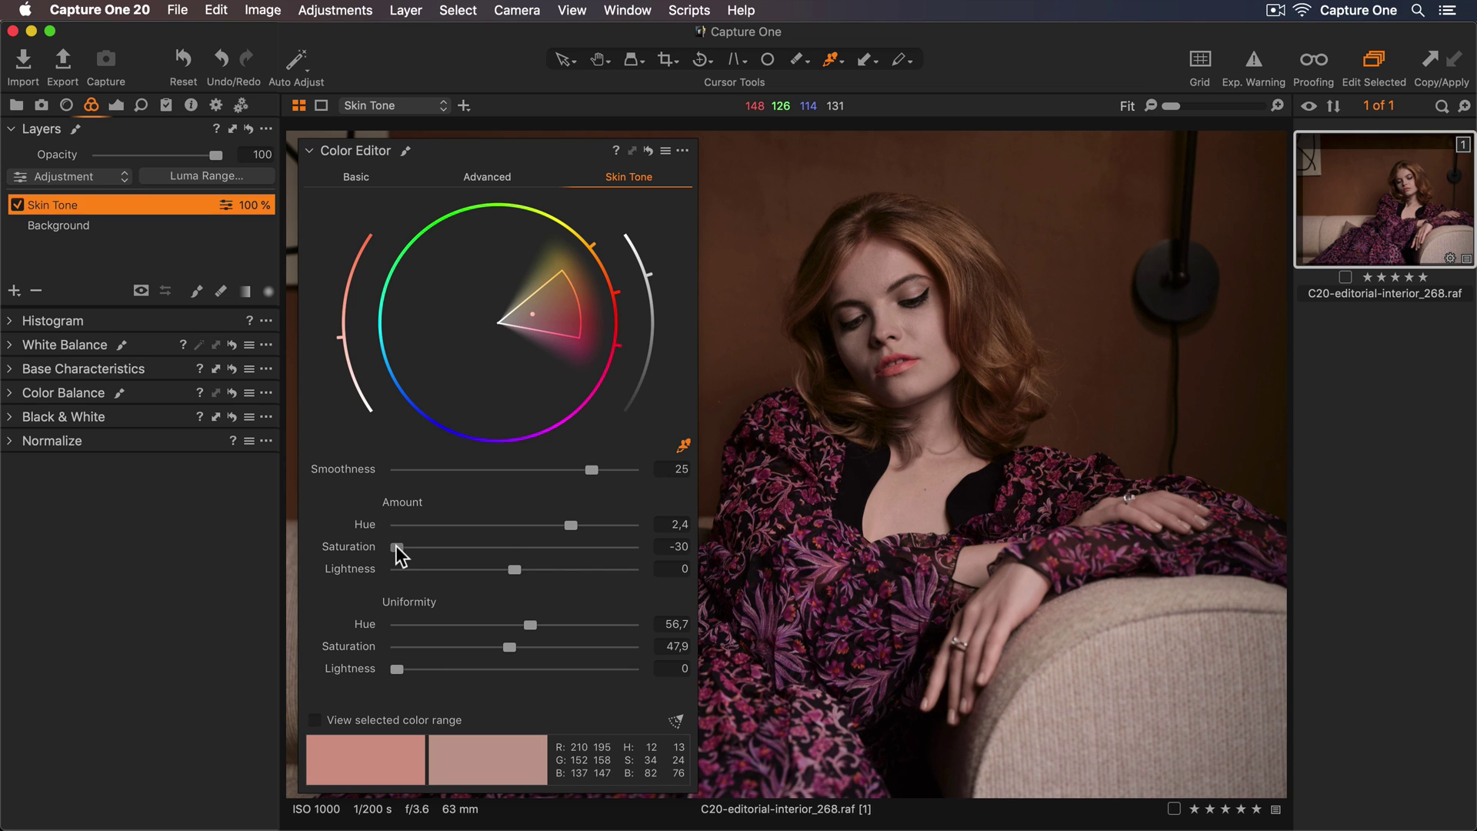
pyautogui.doubleClick(397, 547)
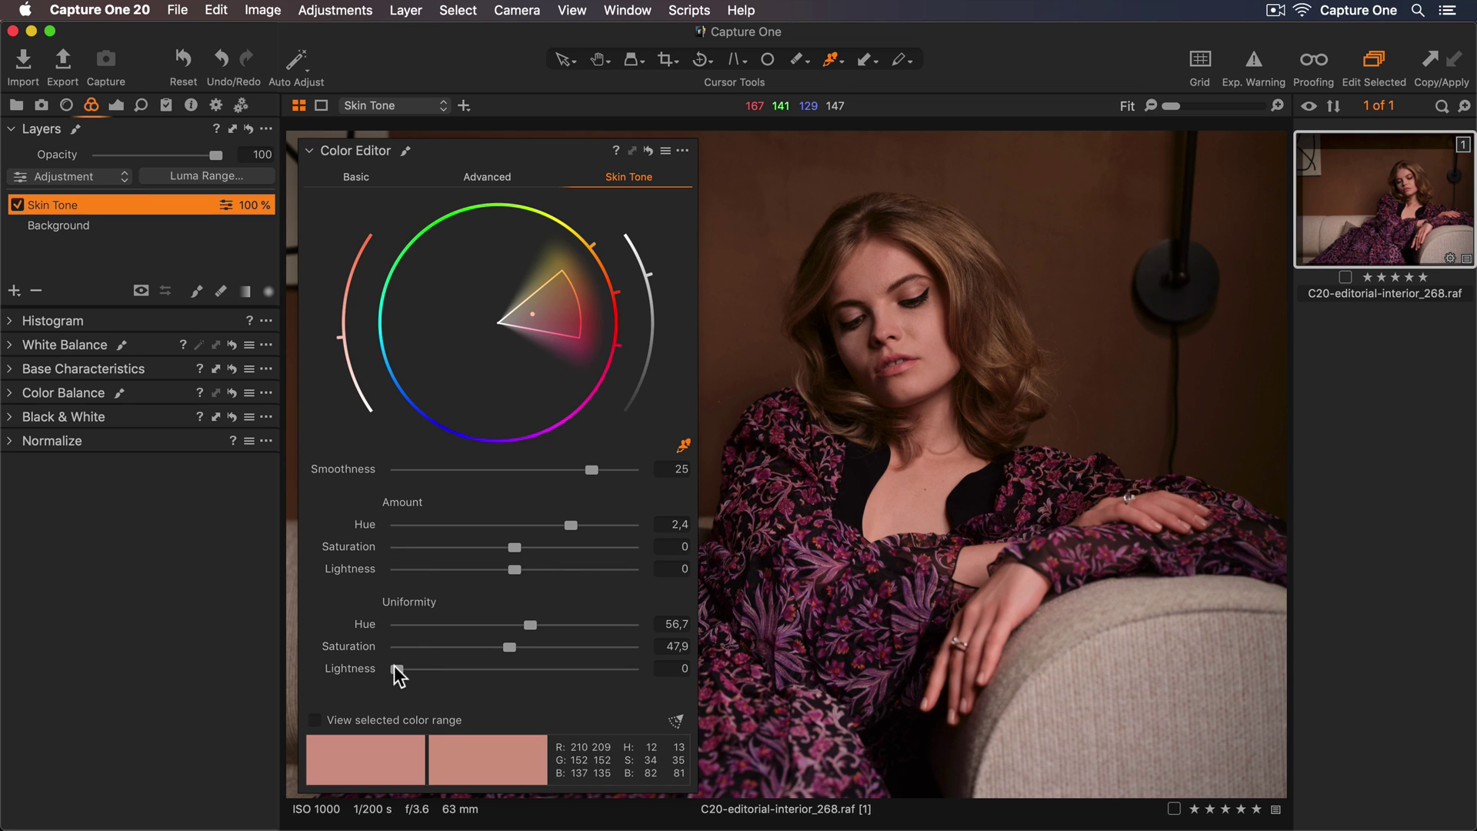
pyautogui.moveTo(397, 674); pyautogui.dragTo(439, 669)
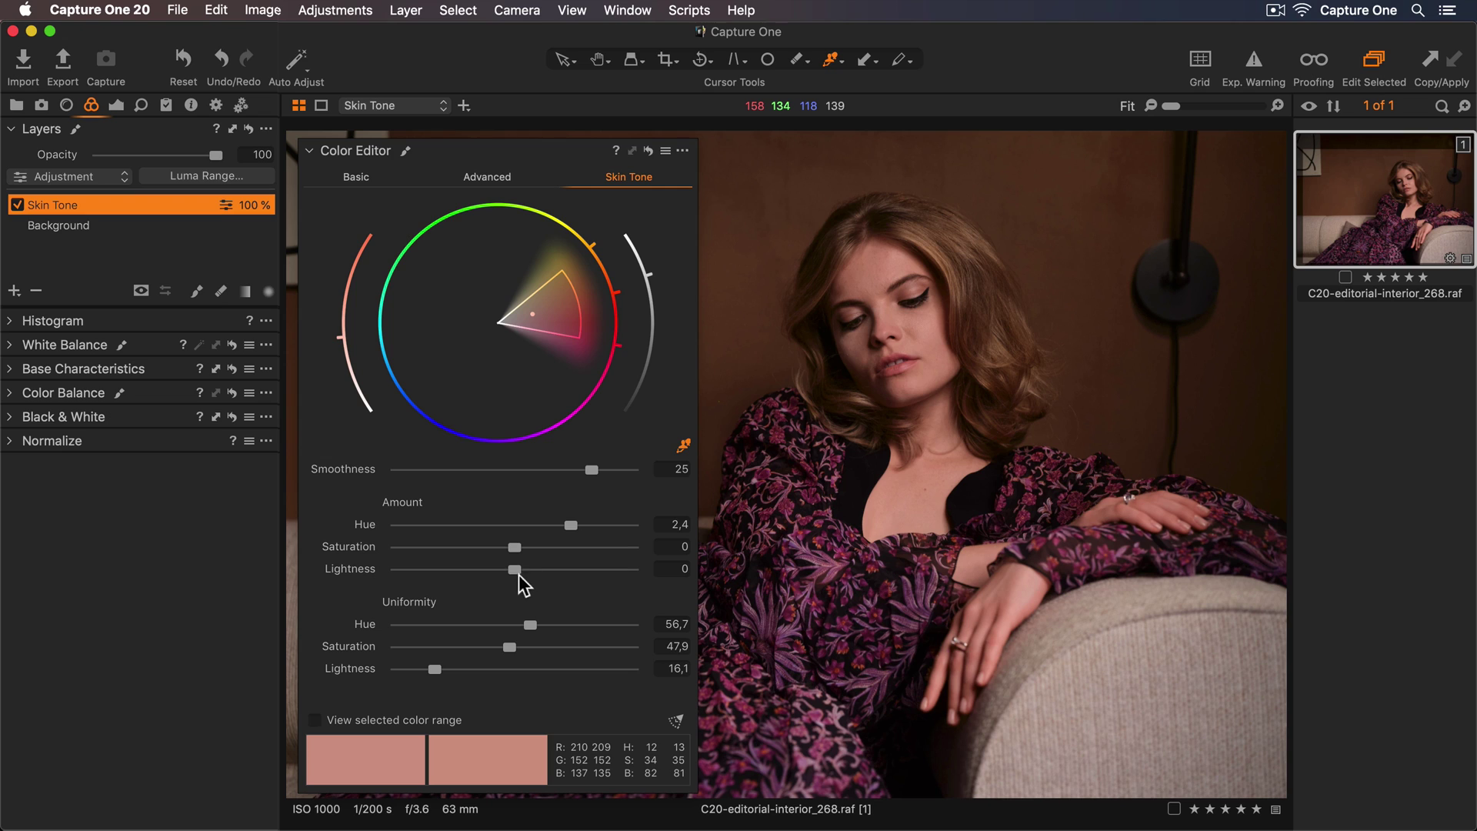
pyautogui.moveTo(515, 570); pyautogui.dragTo(531, 570)
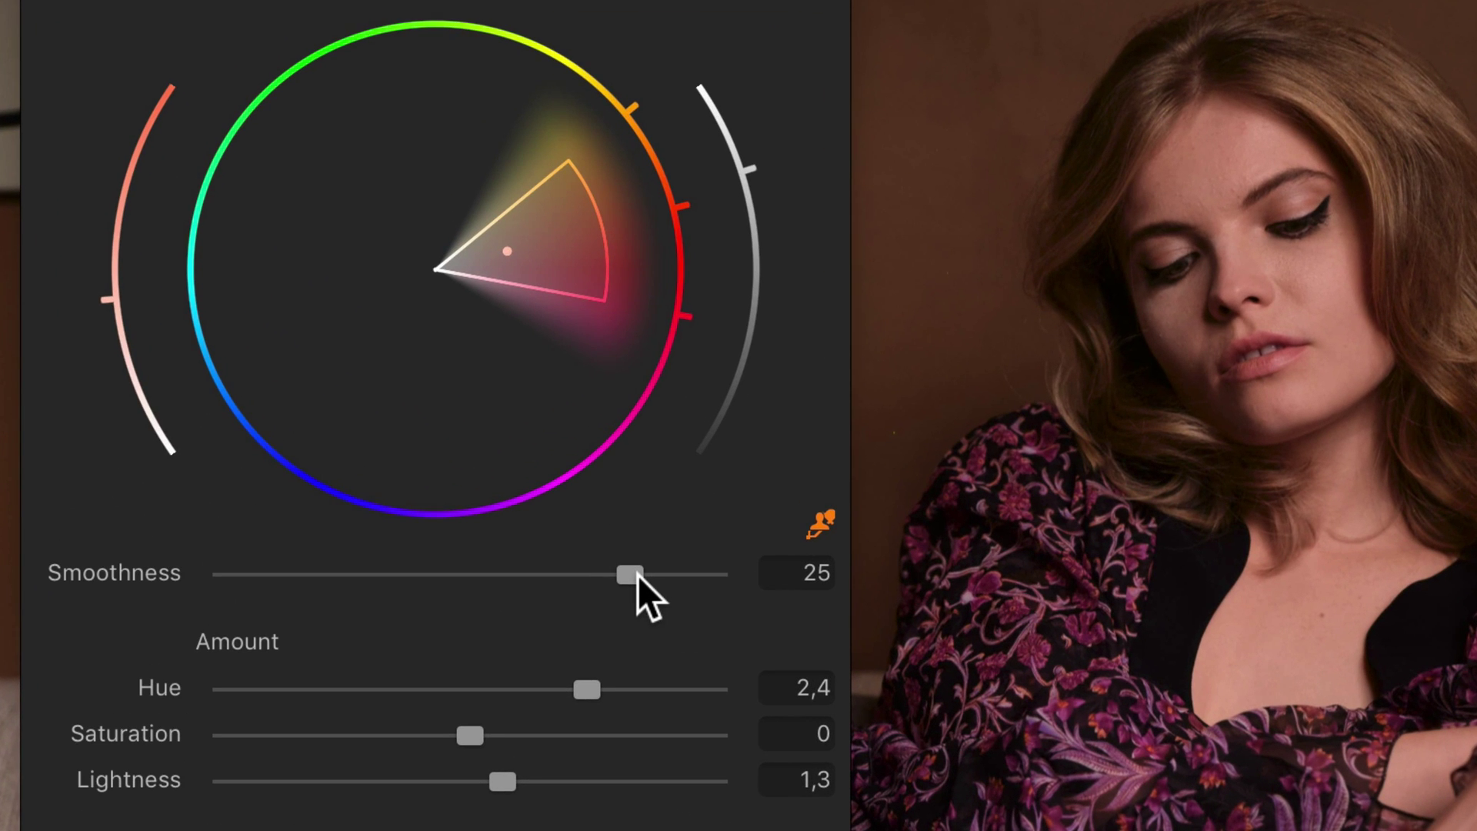
pyautogui.moveTo(637, 581); pyautogui.dragTo(739, 587)
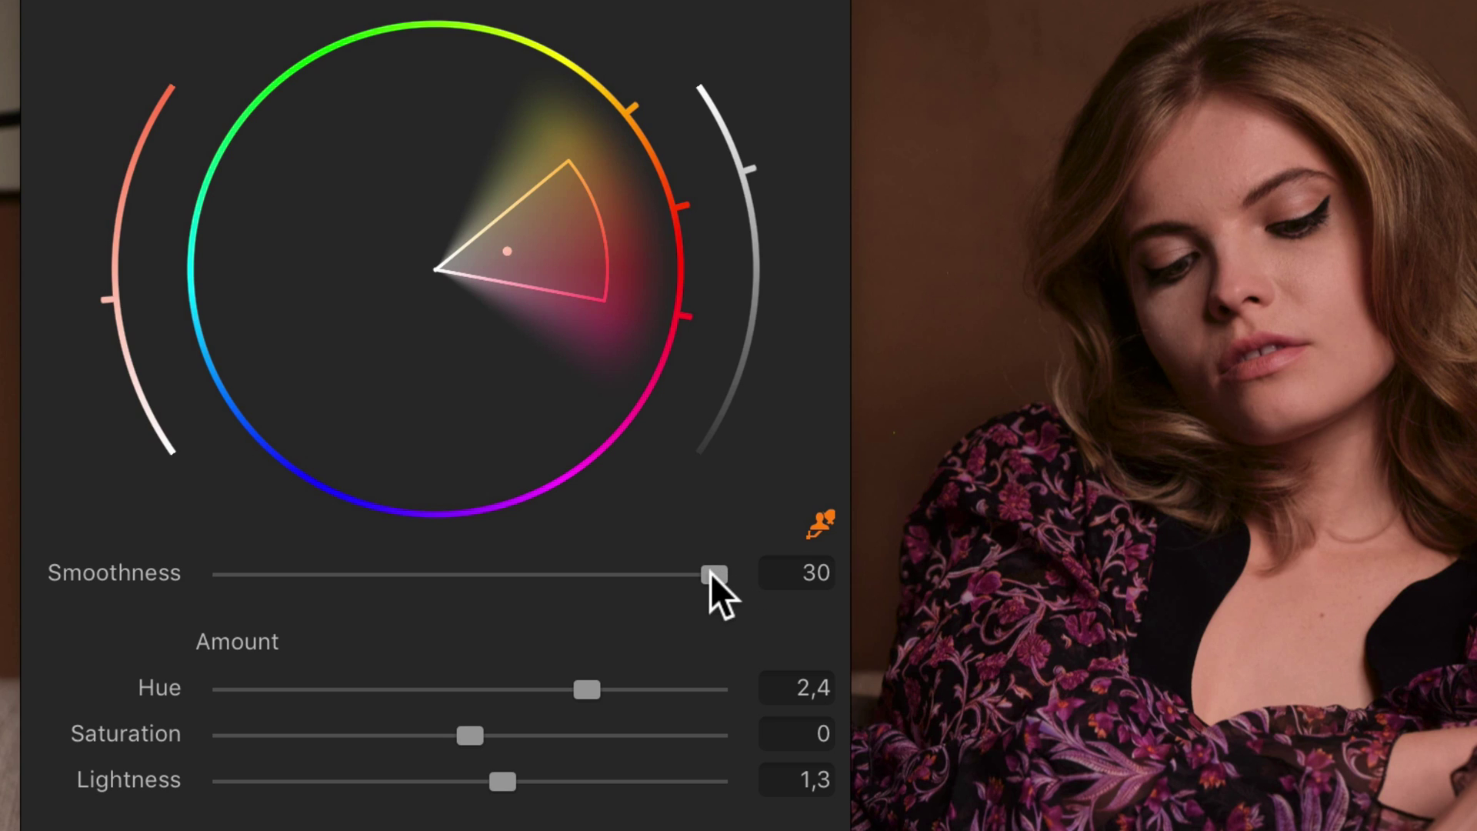
pyautogui.doubleClick(711, 574)
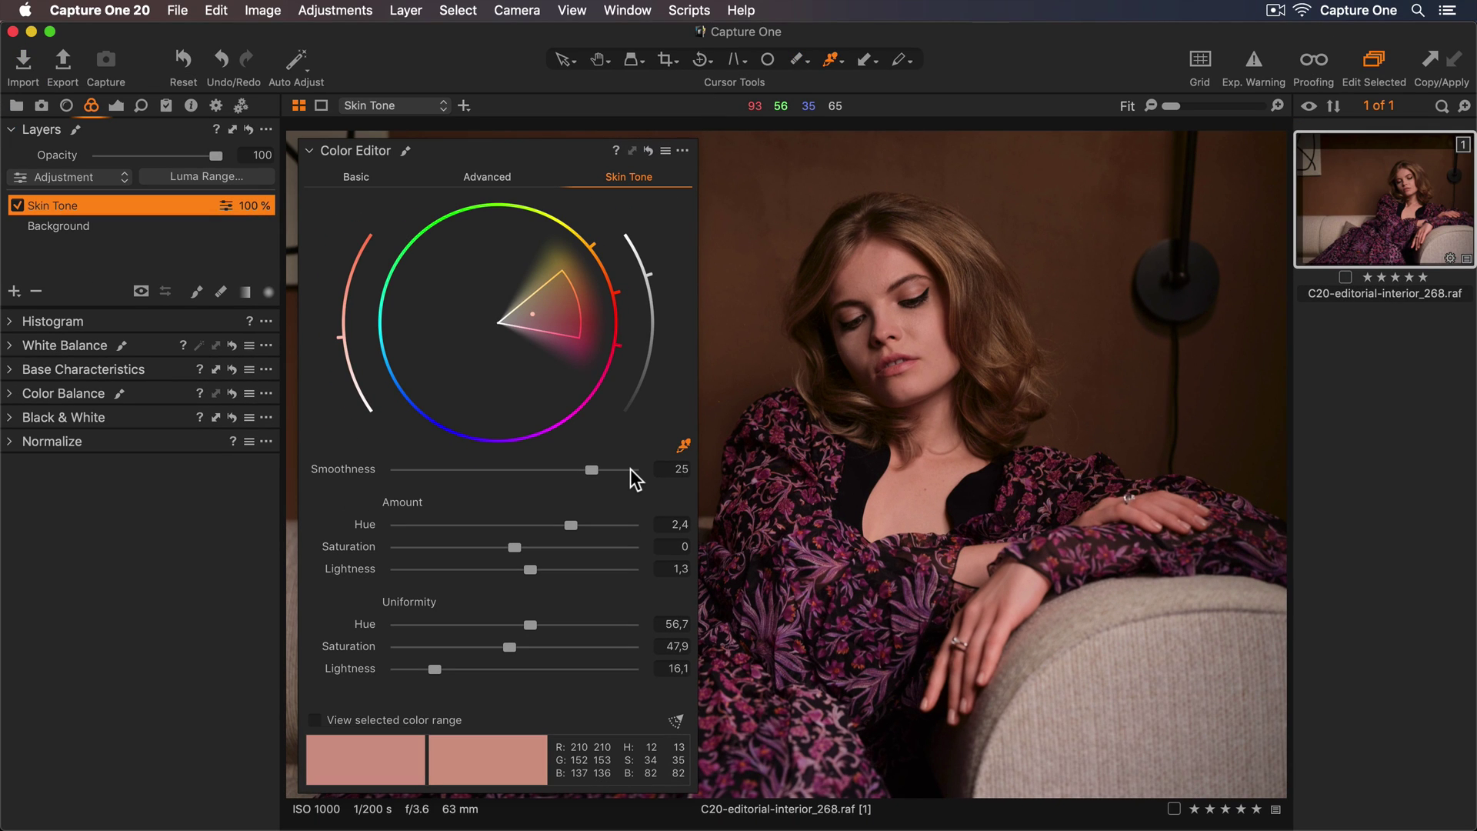
# Step: Dock the Color Editor beside the layers and toggle the Skin Tone layer off and on to compare
pyautogui.moveTo(547, 155); pyautogui.dragTo(192, 340)
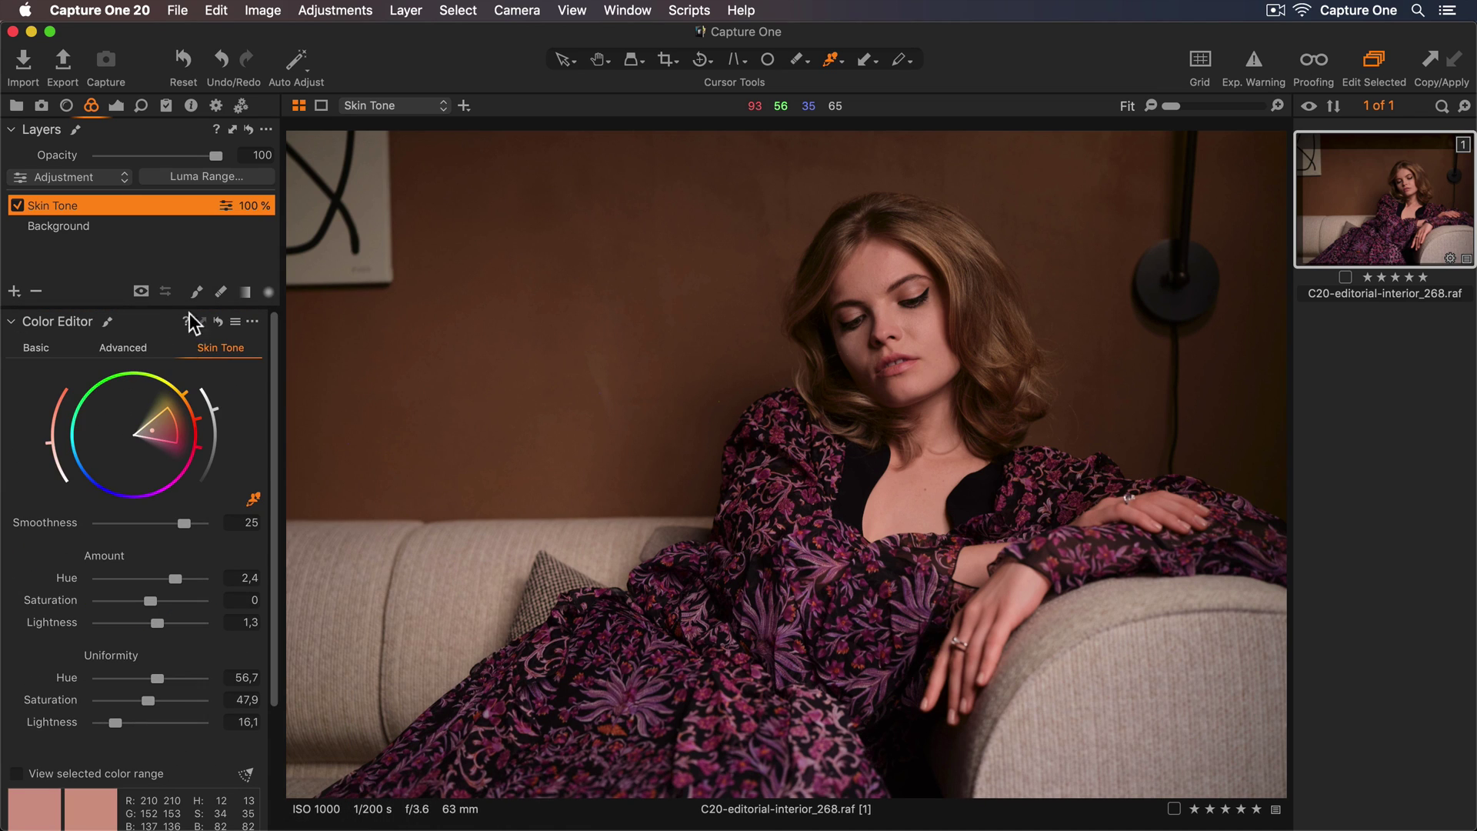
pyautogui.click(18, 204)
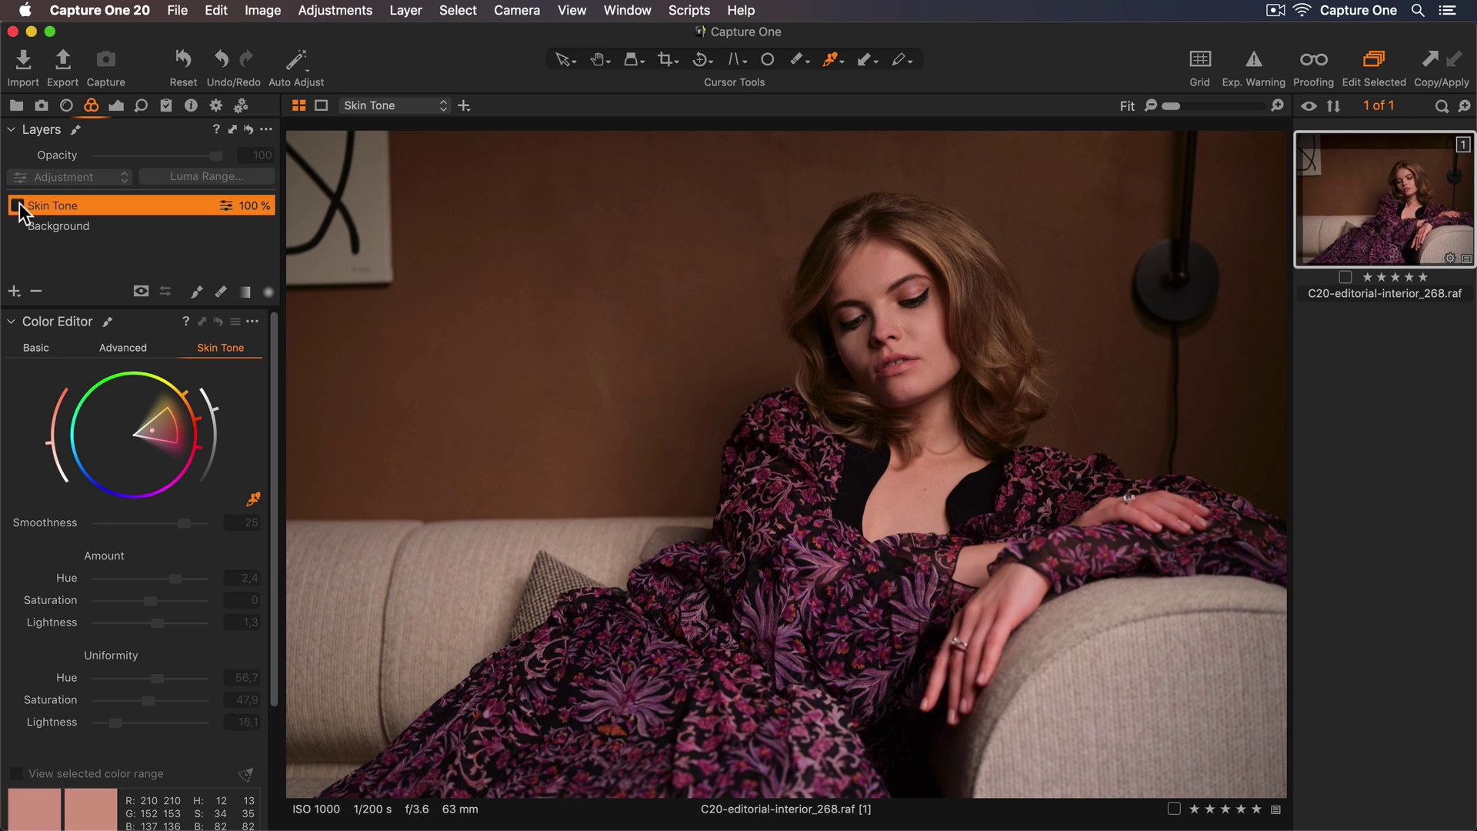
pyautogui.click(18, 205)
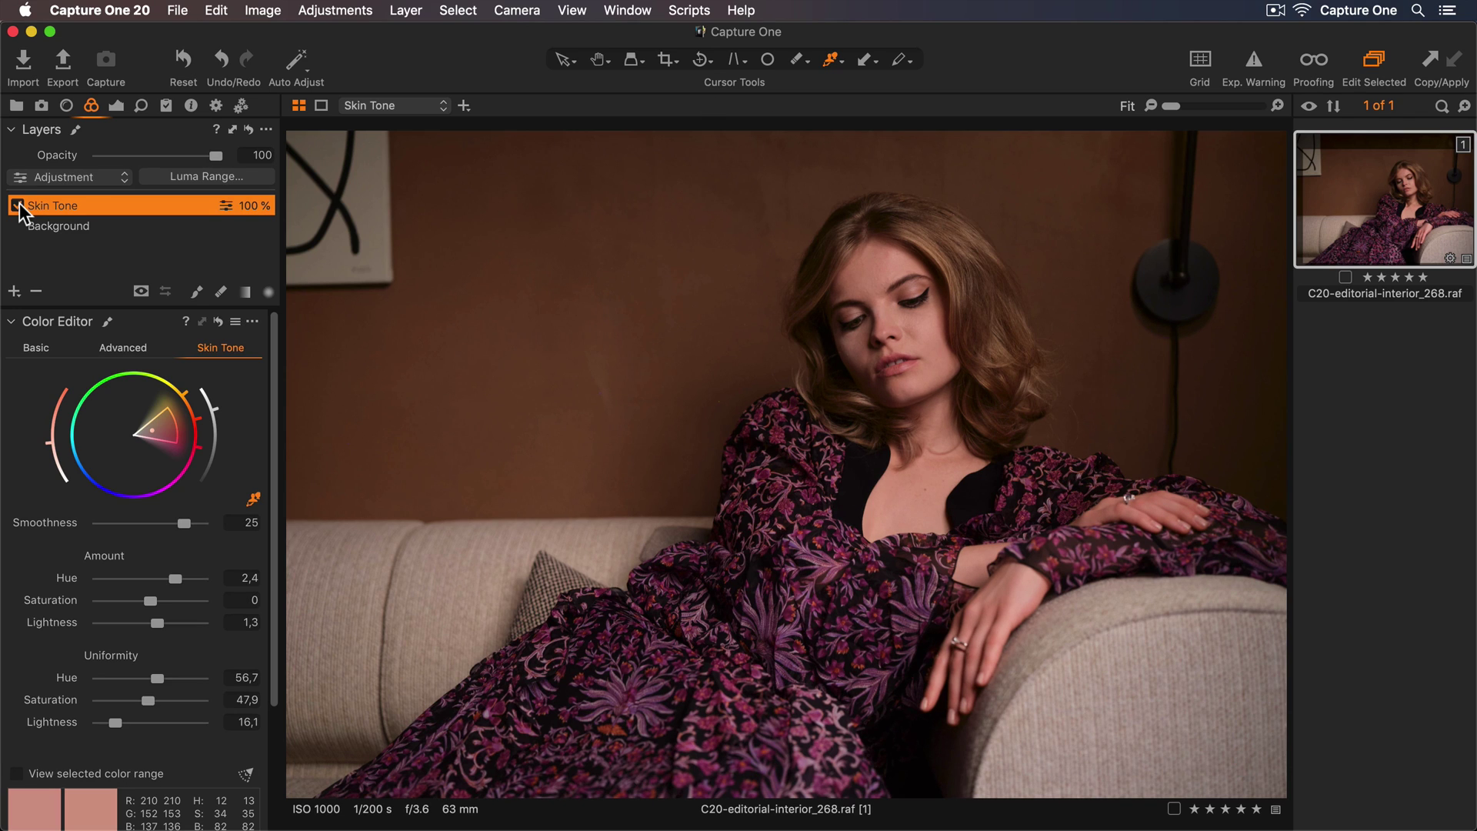
pyautogui.click(18, 205)
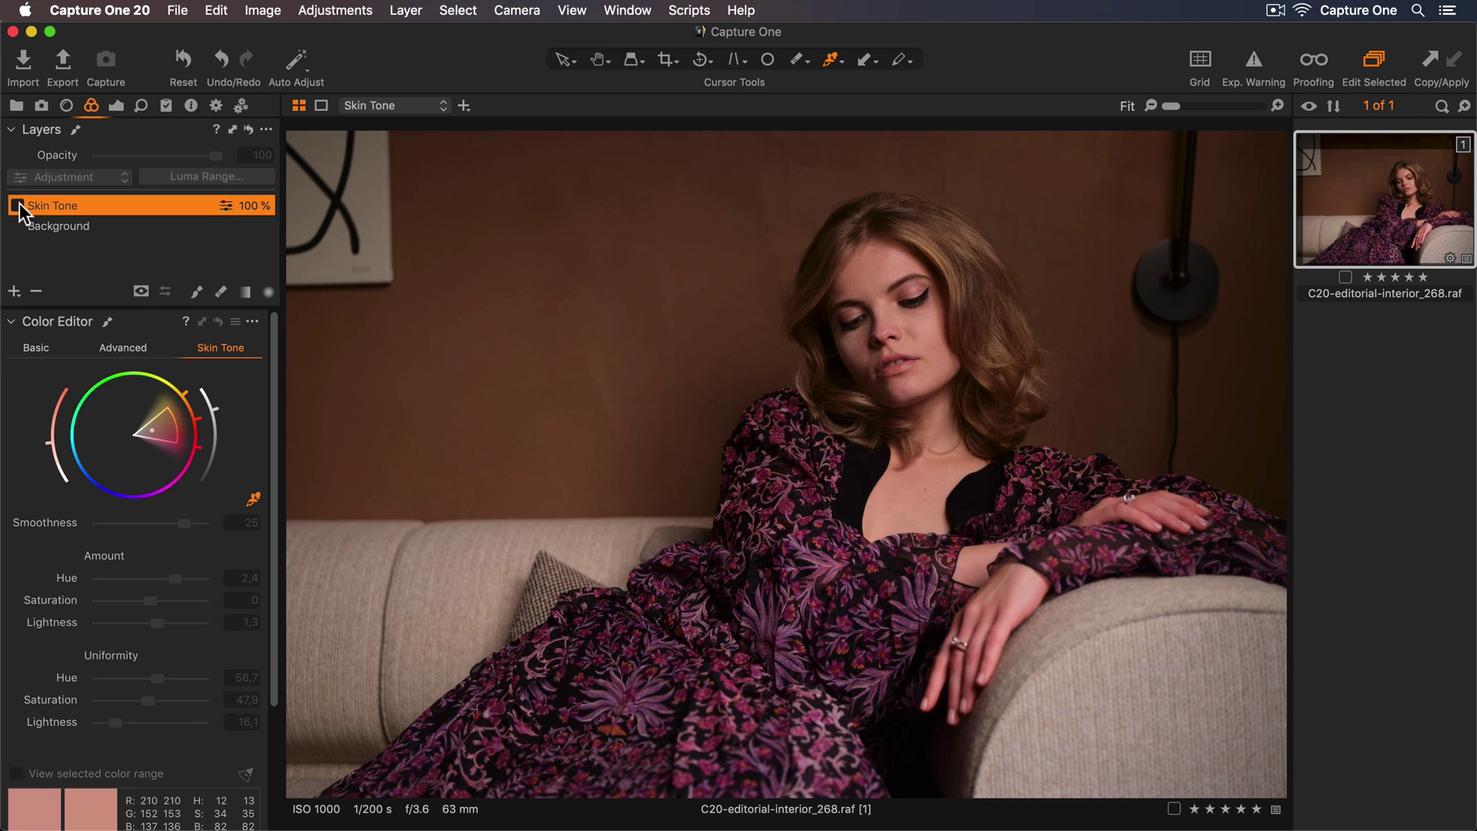
pyautogui.click(18, 205)
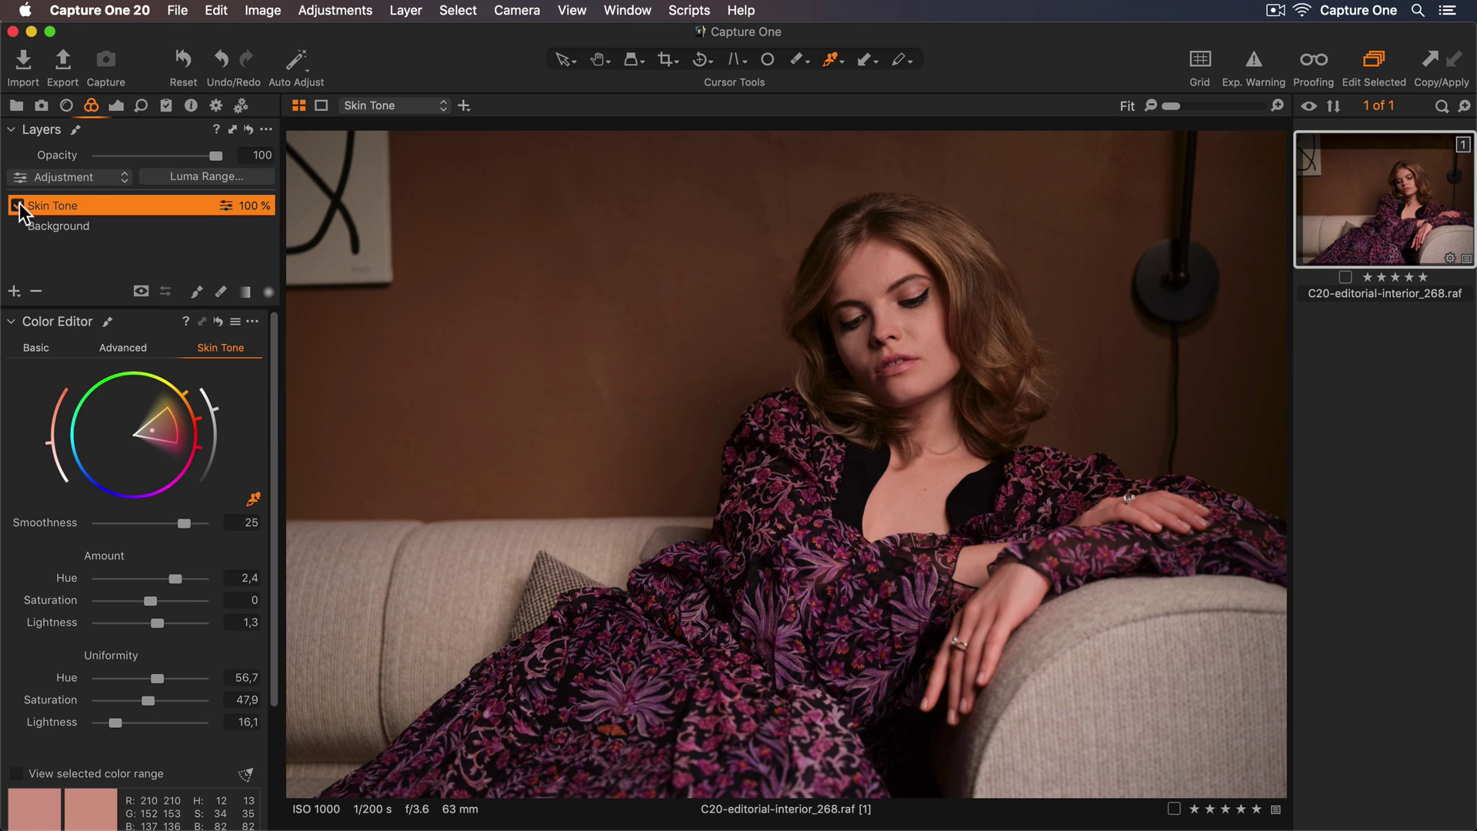